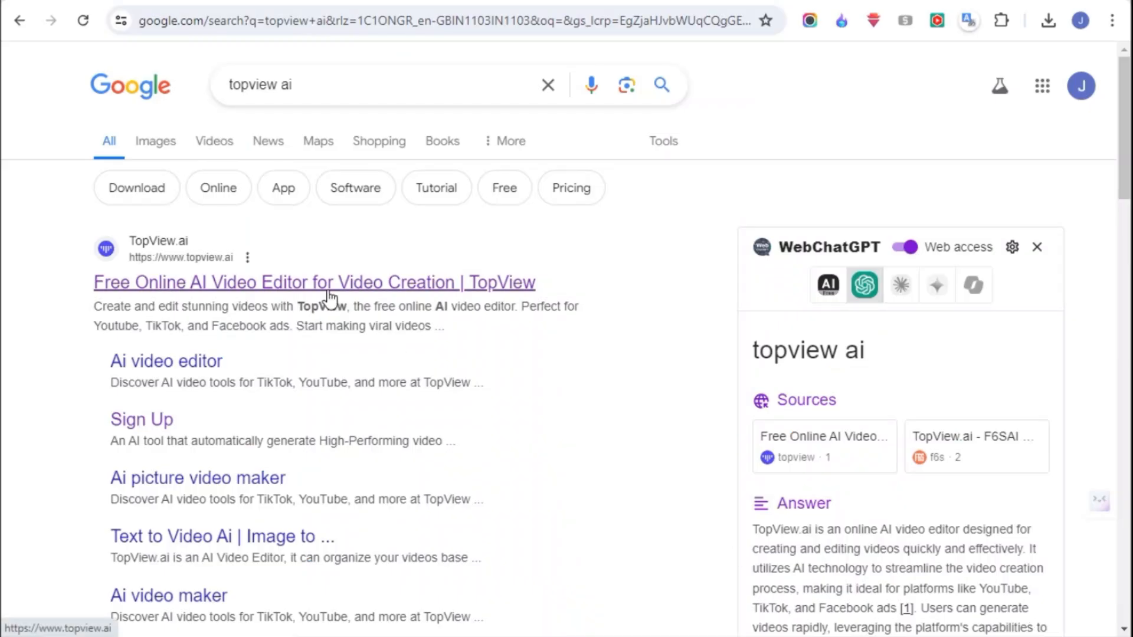
Open the TopView site from the search results and sign in with the Google account.
click(325, 289)
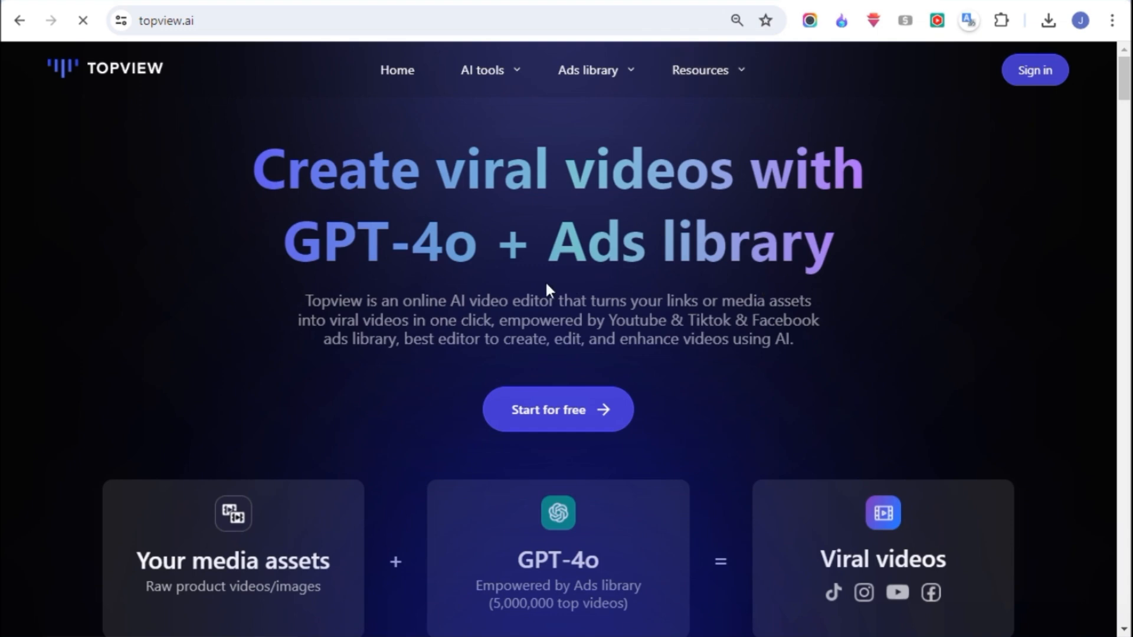
click(558, 413)
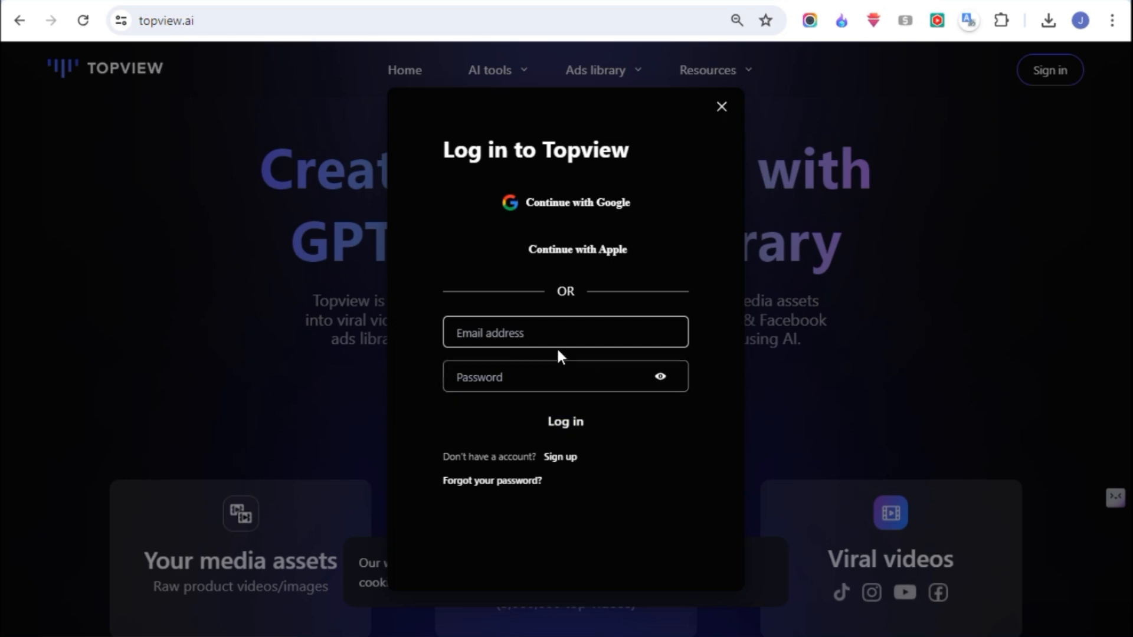
click(585, 206)
click(643, 213)
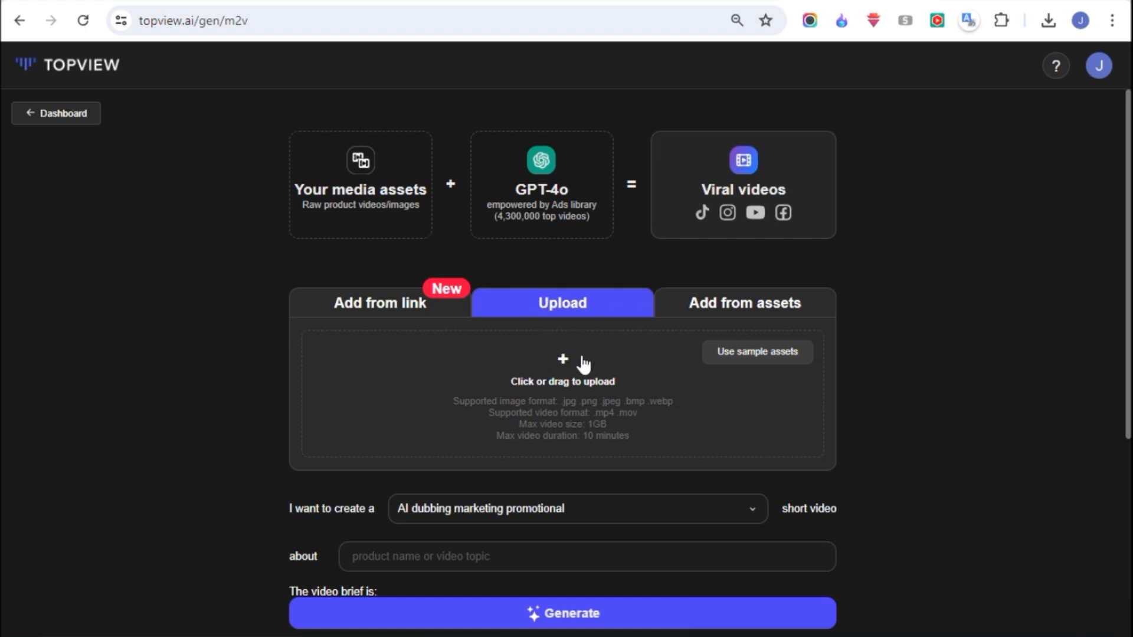
Upload all six smartwatch images from the Today group of the Downloads folder as media assets.
click(576, 383)
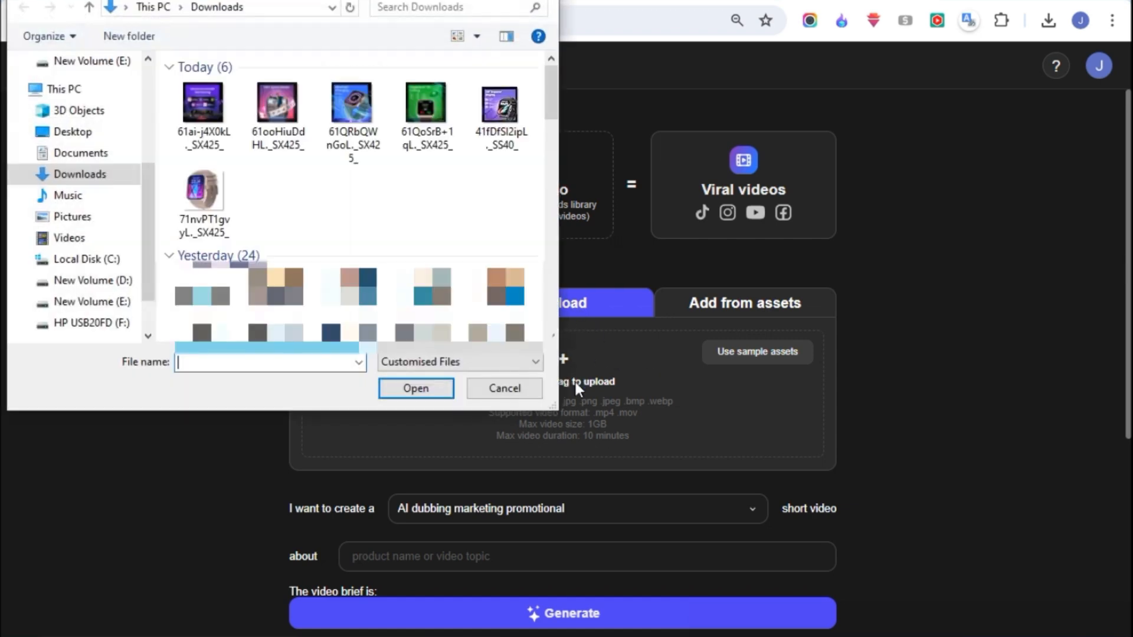
click(206, 190)
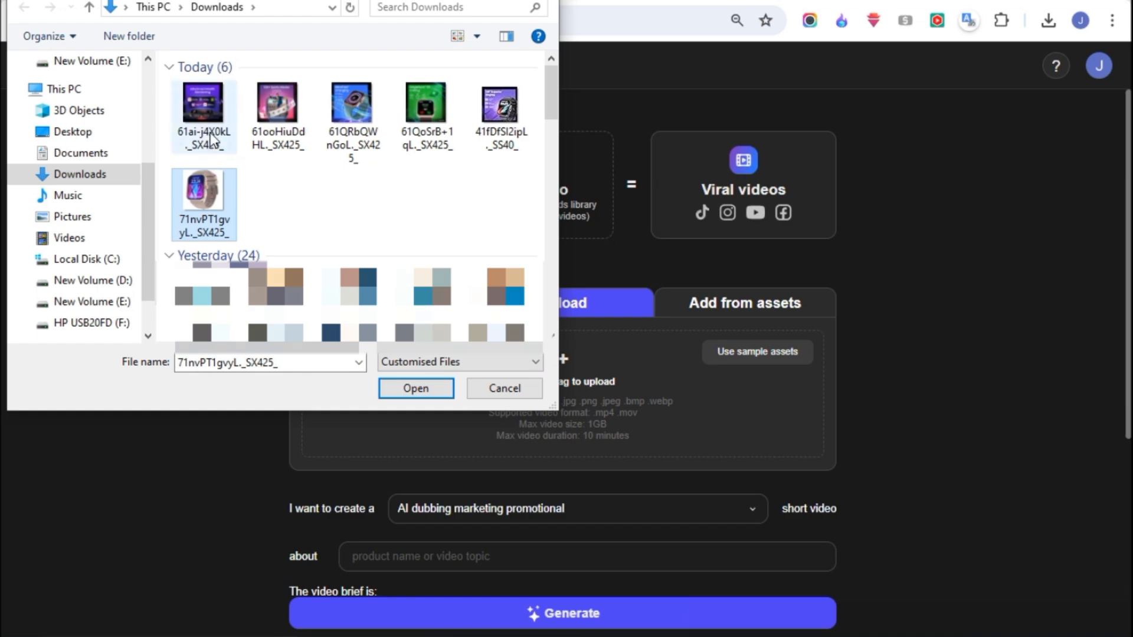
shift+click(201, 103)
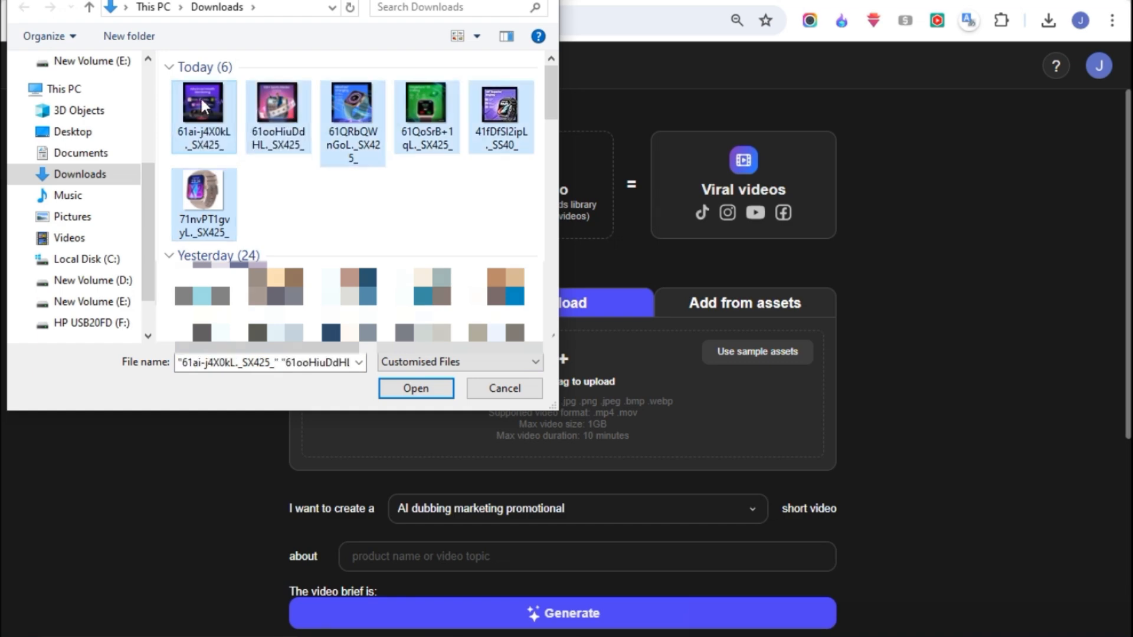
click(416, 389)
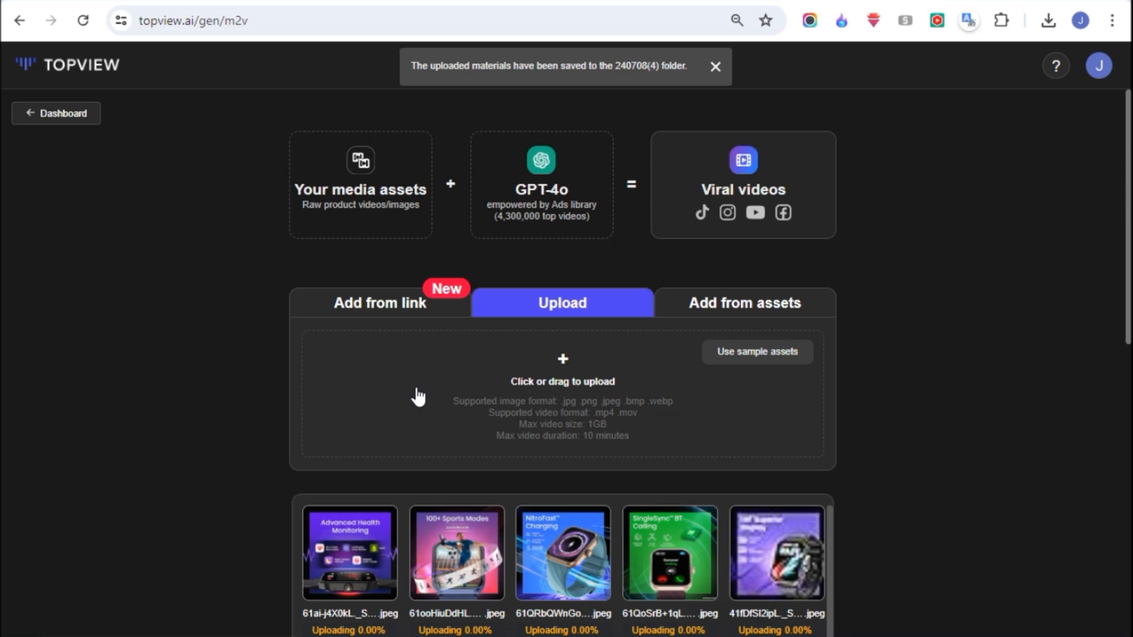
Check which short video types are available for the uploaded media.
scroll(838, 425, down, 3)
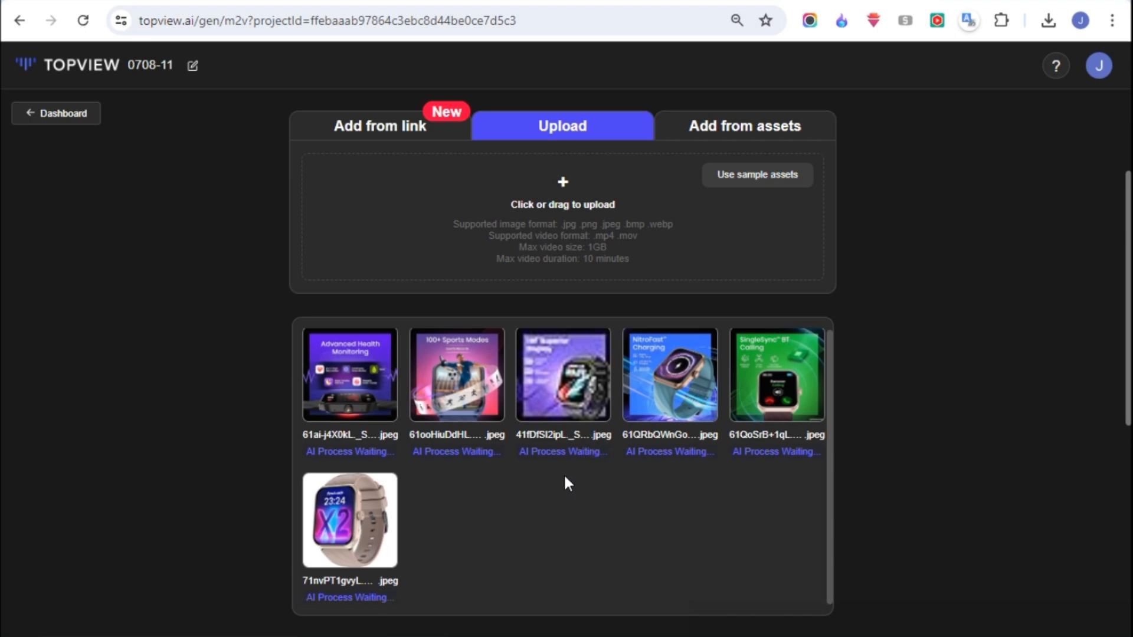
scroll(564, 478, down, 4)
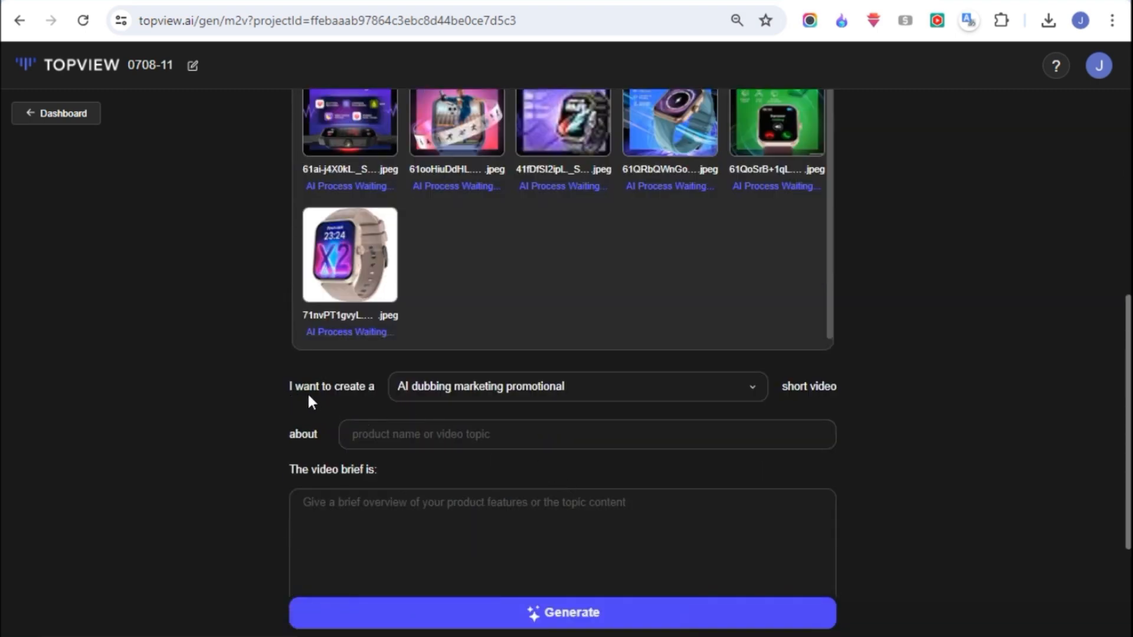
click(413, 391)
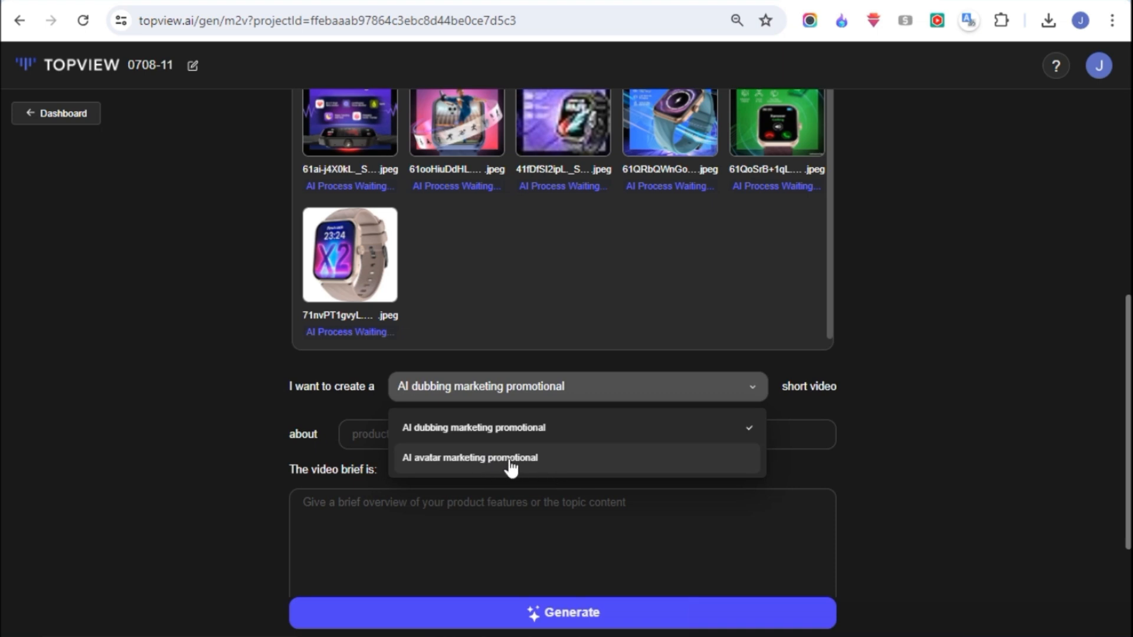
click(475, 436)
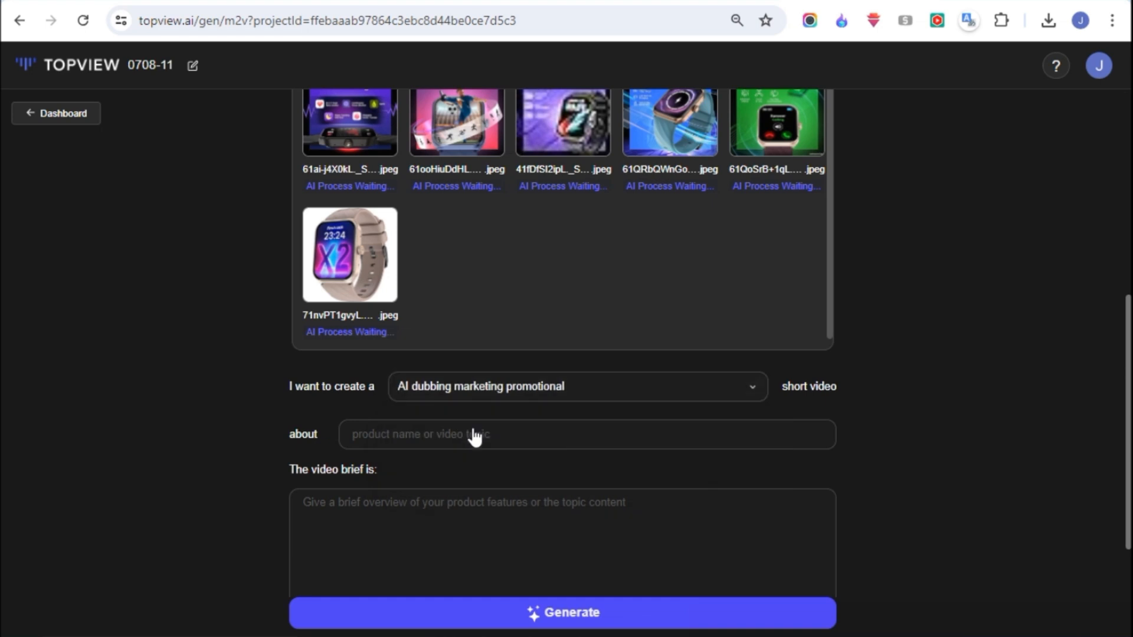
Set the video topic to "smart watch" and paste the copied smartwatch feature descriptions into the video brief.
scroll(483, 431, down, 2)
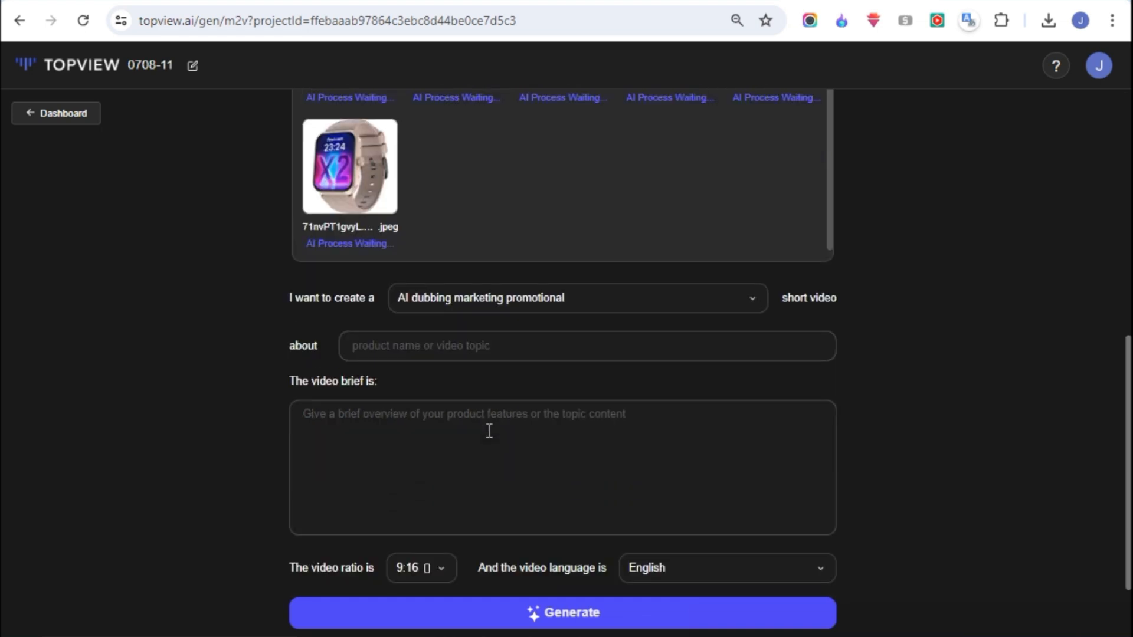
click(418, 352)
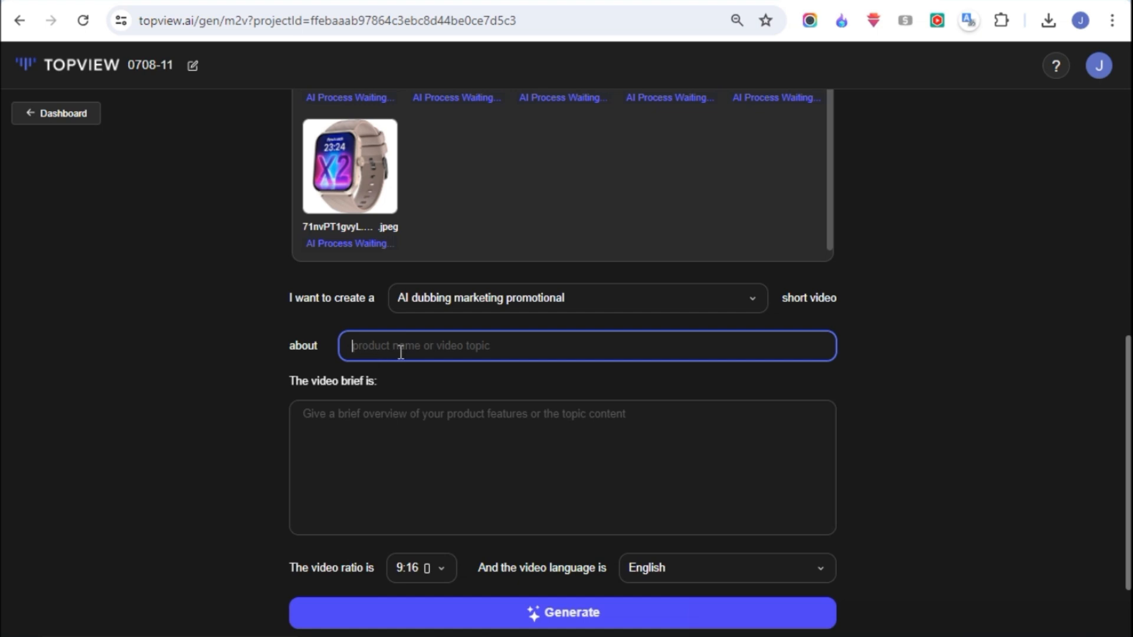
text(smart watch)
click(397, 382)
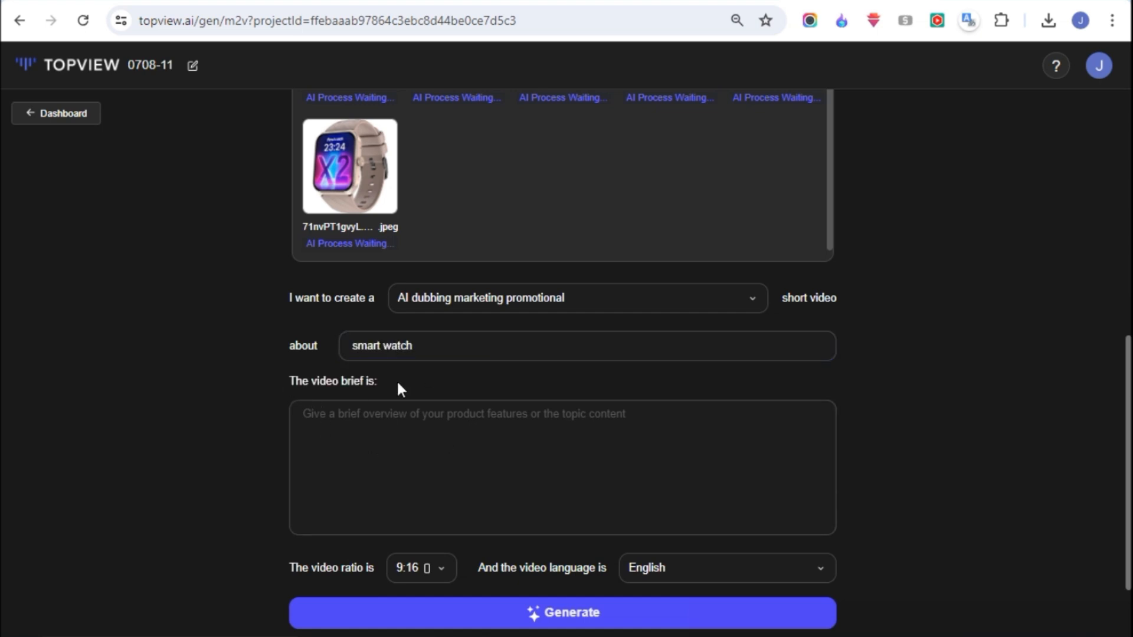
click(374, 418)
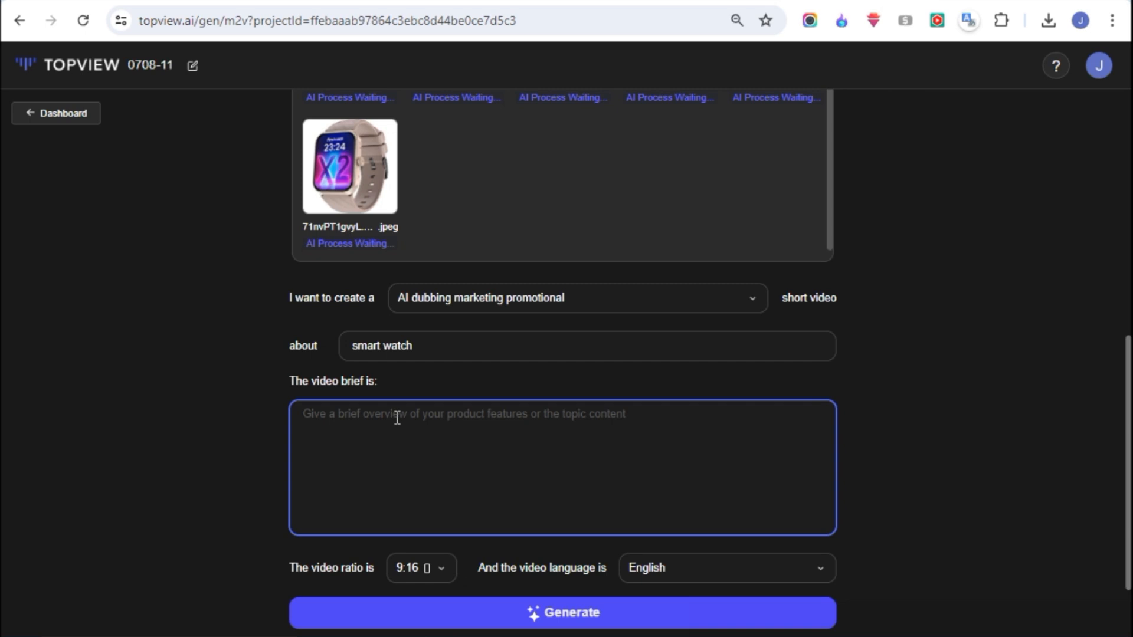
key(ctrl+v)
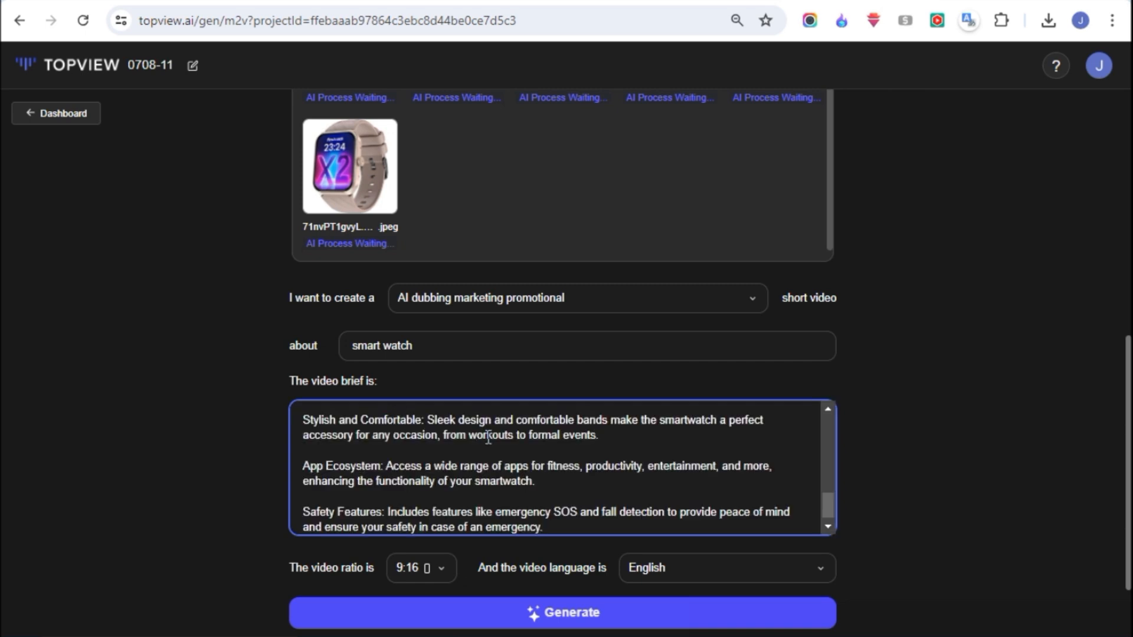
scroll(488, 437, down, 1)
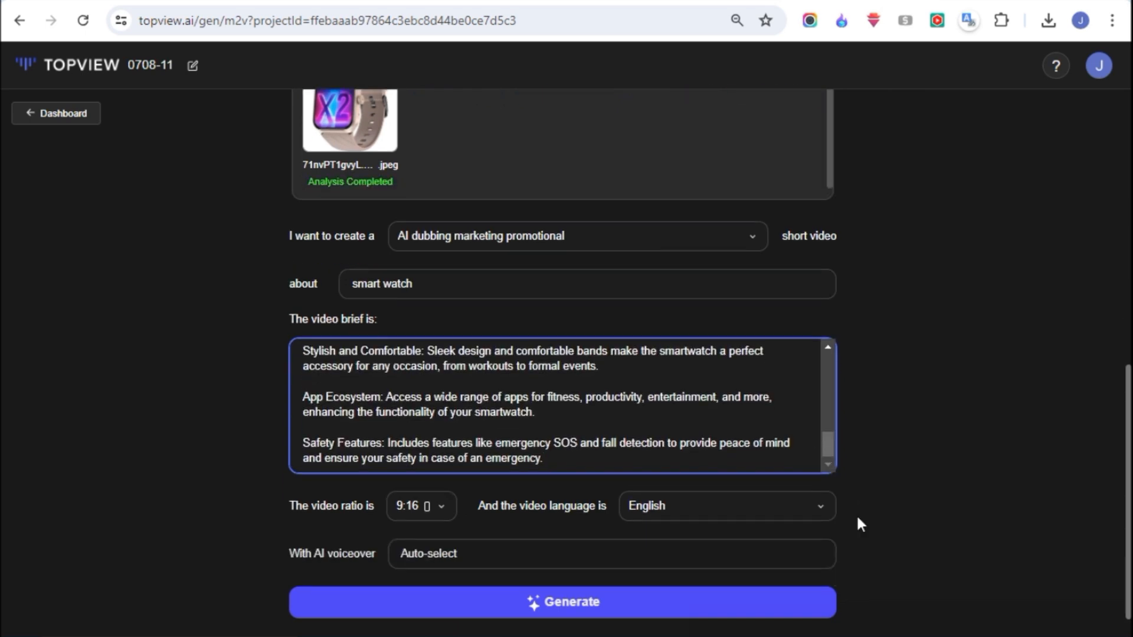
Check the available video ratios and video languages.
scroll(856, 515, down, 1)
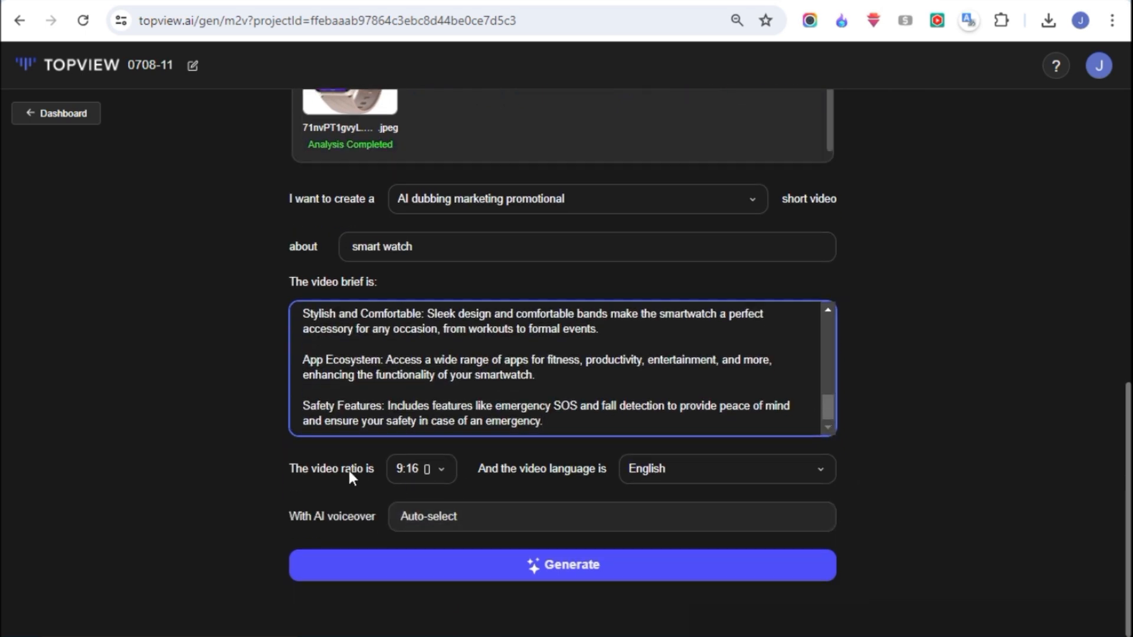
click(433, 483)
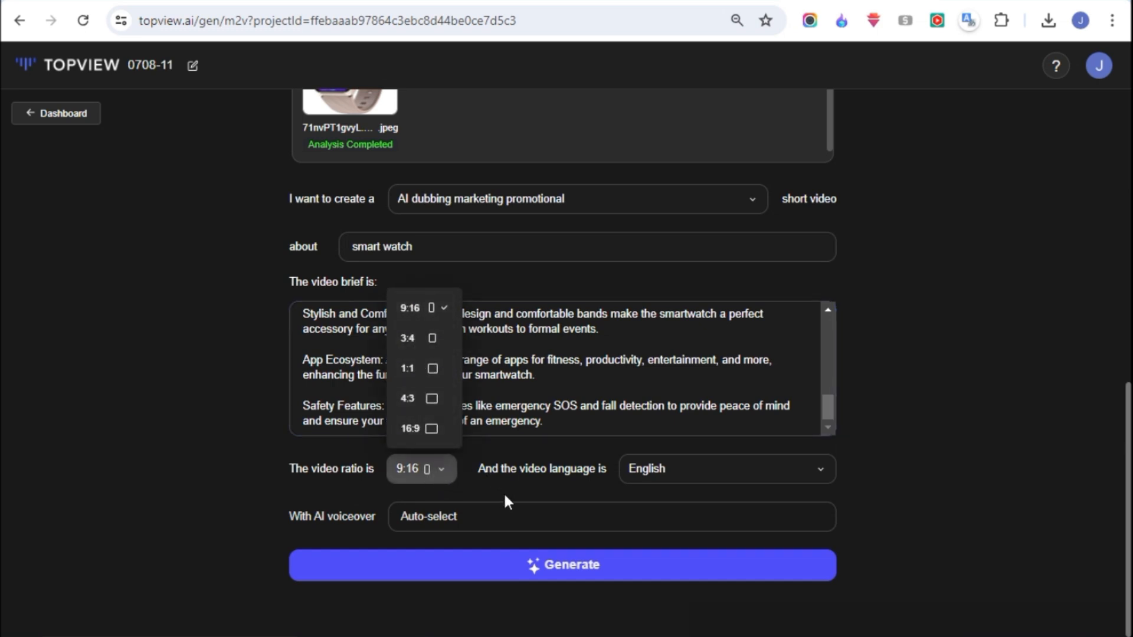
click(519, 496)
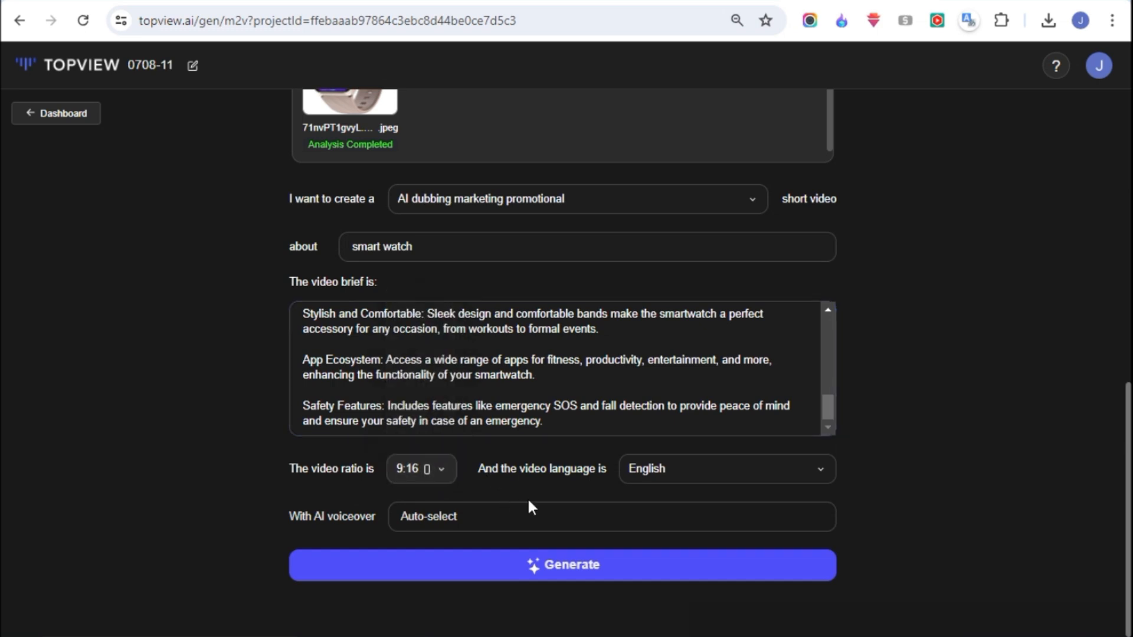
click(684, 489)
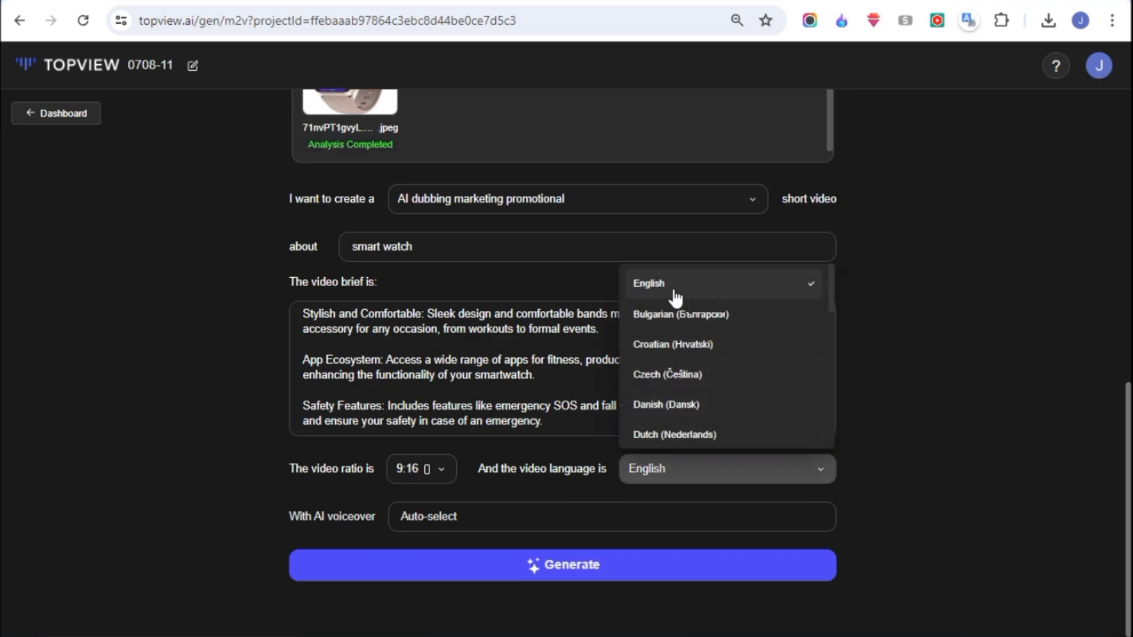
click(609, 436)
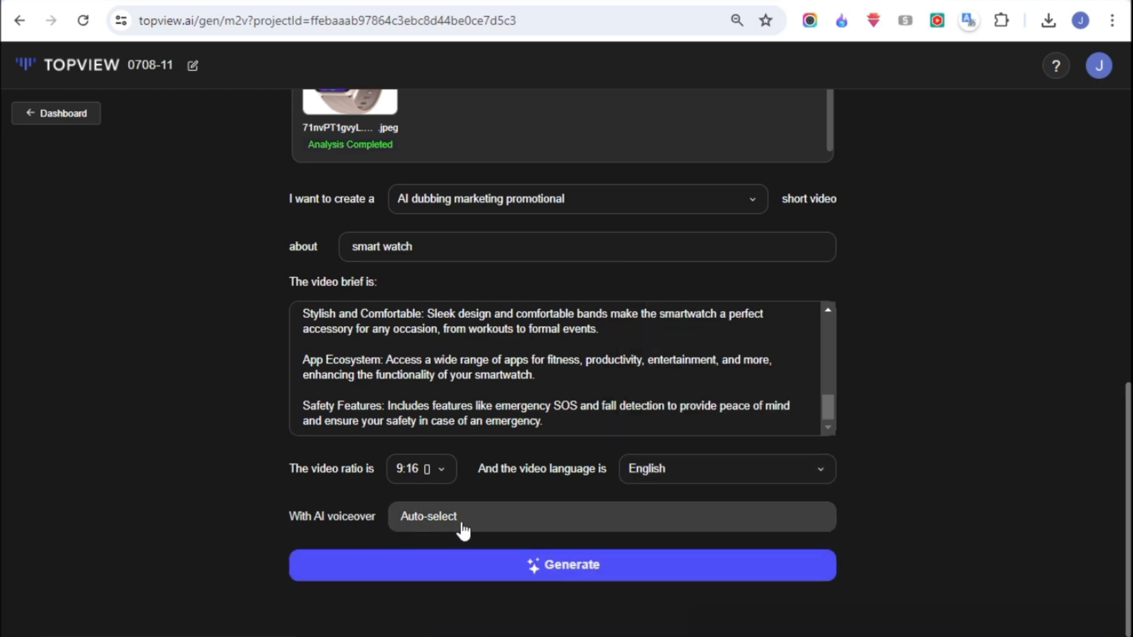
Choose Bella as the AI voiceover and generate the smartwatch videos.
click(496, 531)
scroll(533, 331, down, 2)
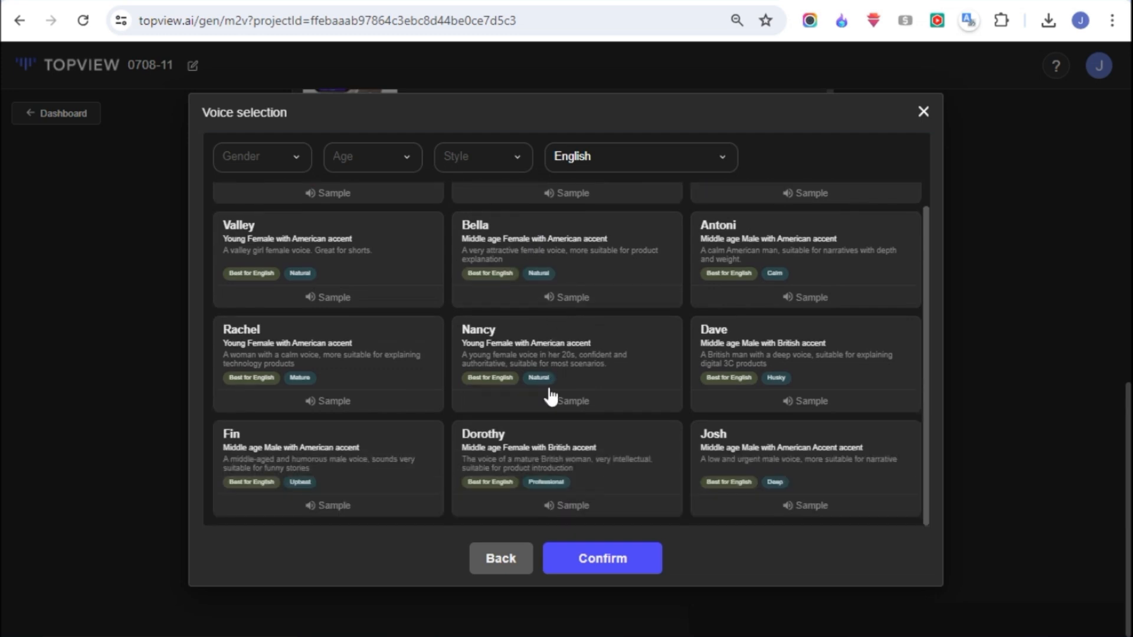
scroll(551, 397, up, 1)
click(532, 322)
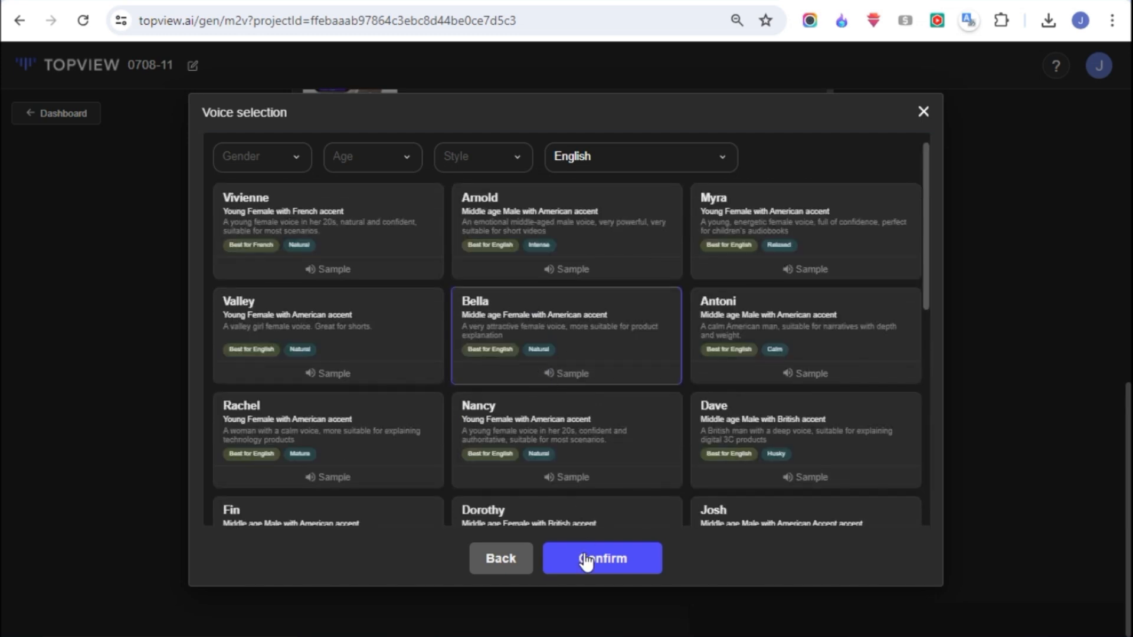
click(589, 561)
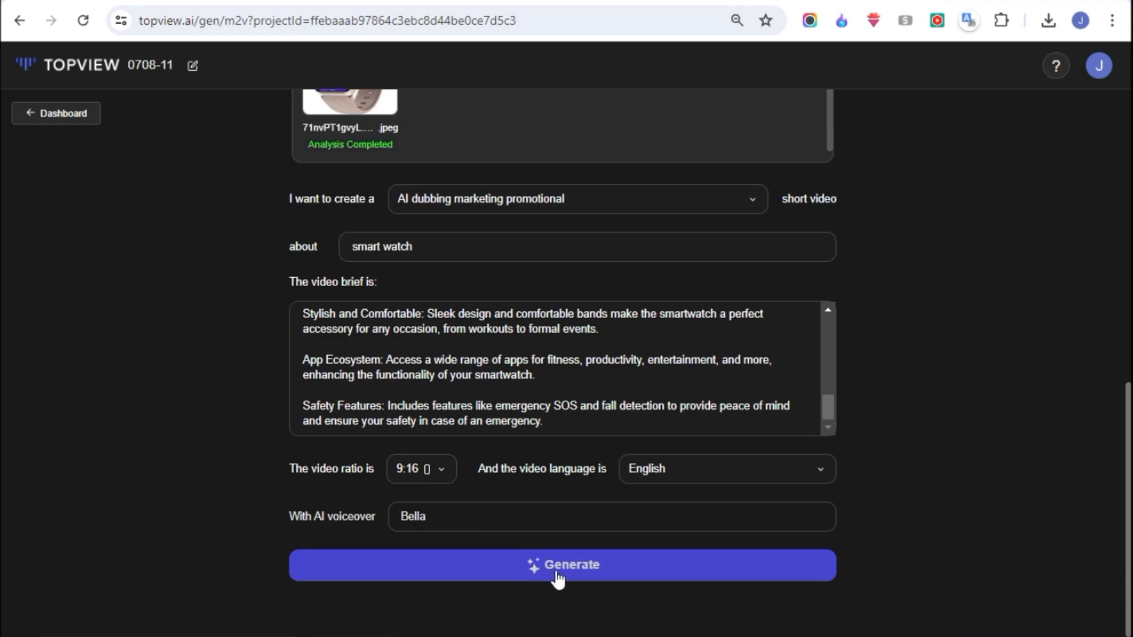
click(558, 575)
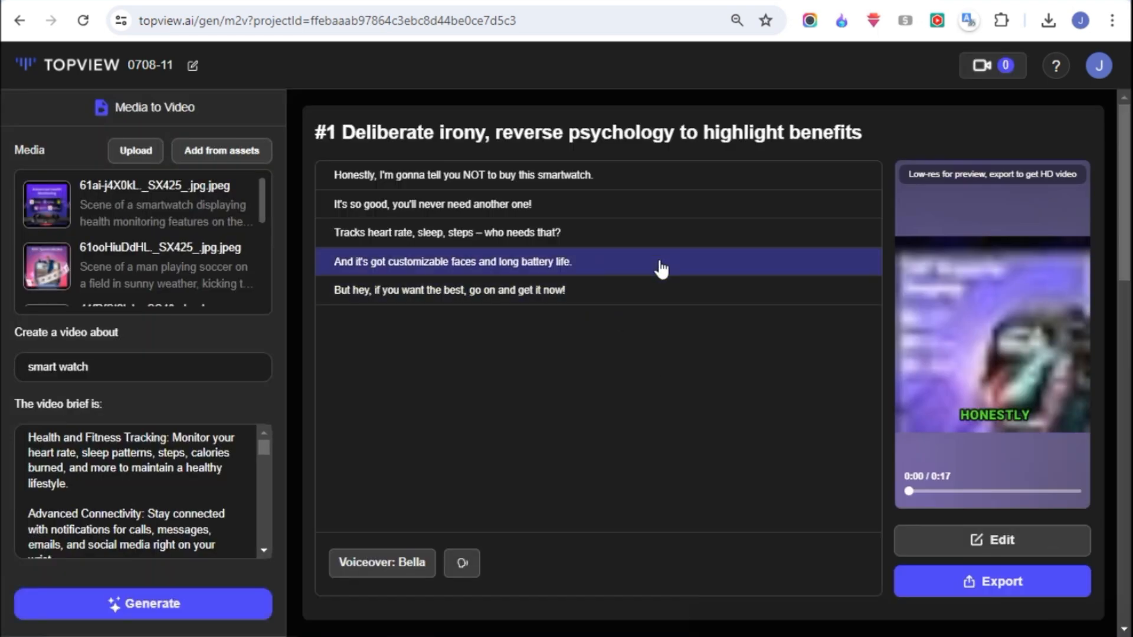
Examine the generated script variants #1 to #3 and their preview areas.
scroll(530, 405, down, 1)
scroll(537, 414, down, 15)
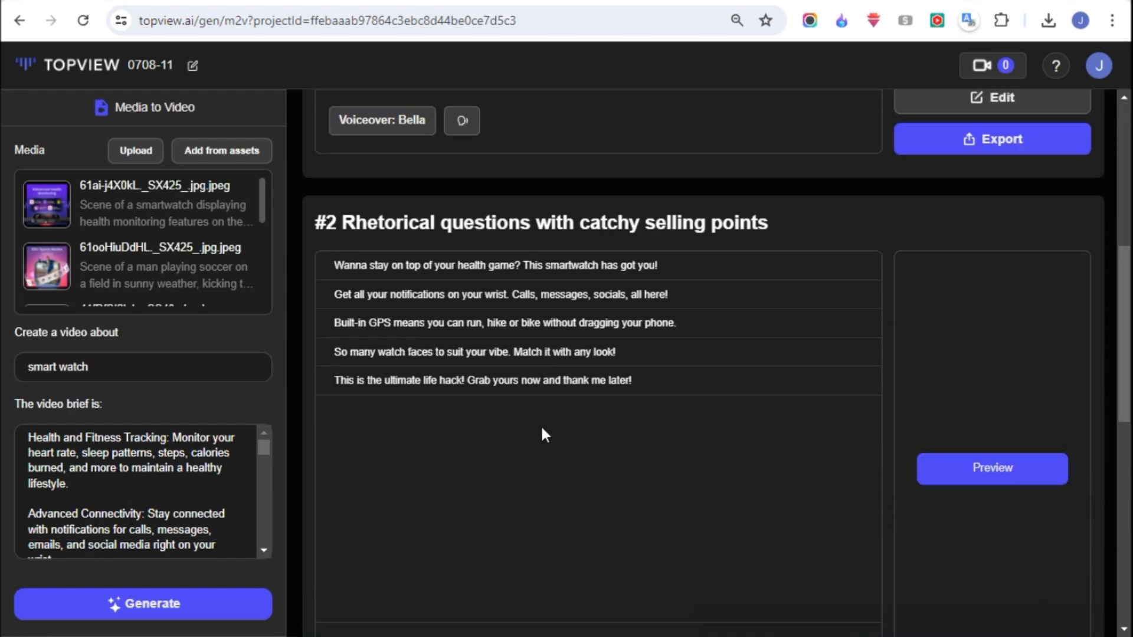
scroll(767, 354, up, 20)
mouse_move(971, 272)
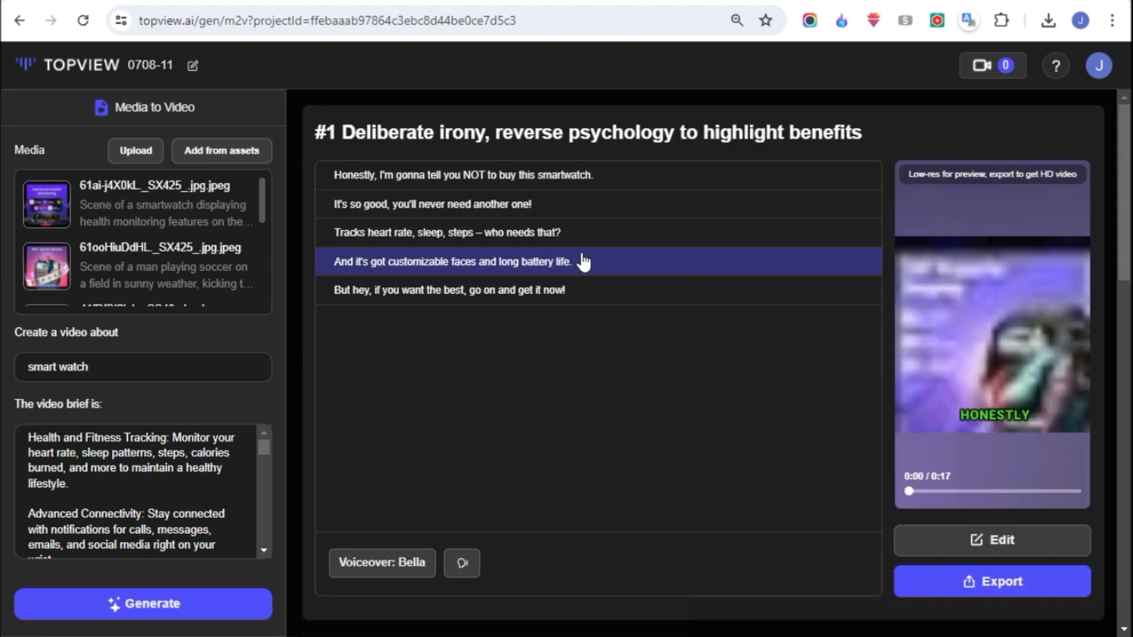
scroll(968, 437, down, 3)
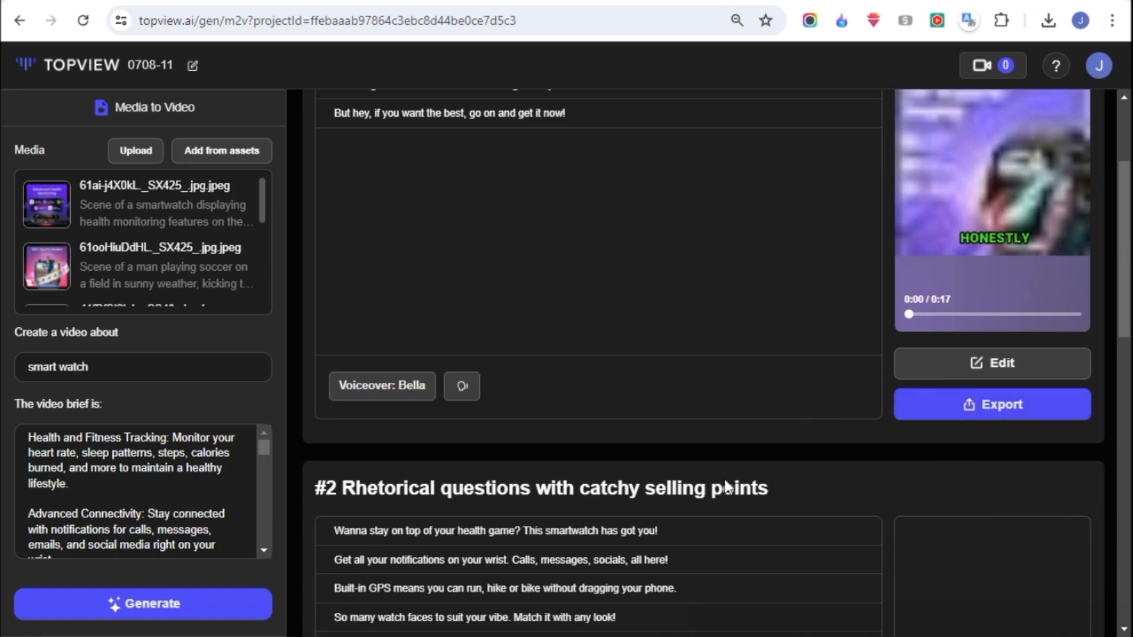
scroll(724, 480, down, 15)
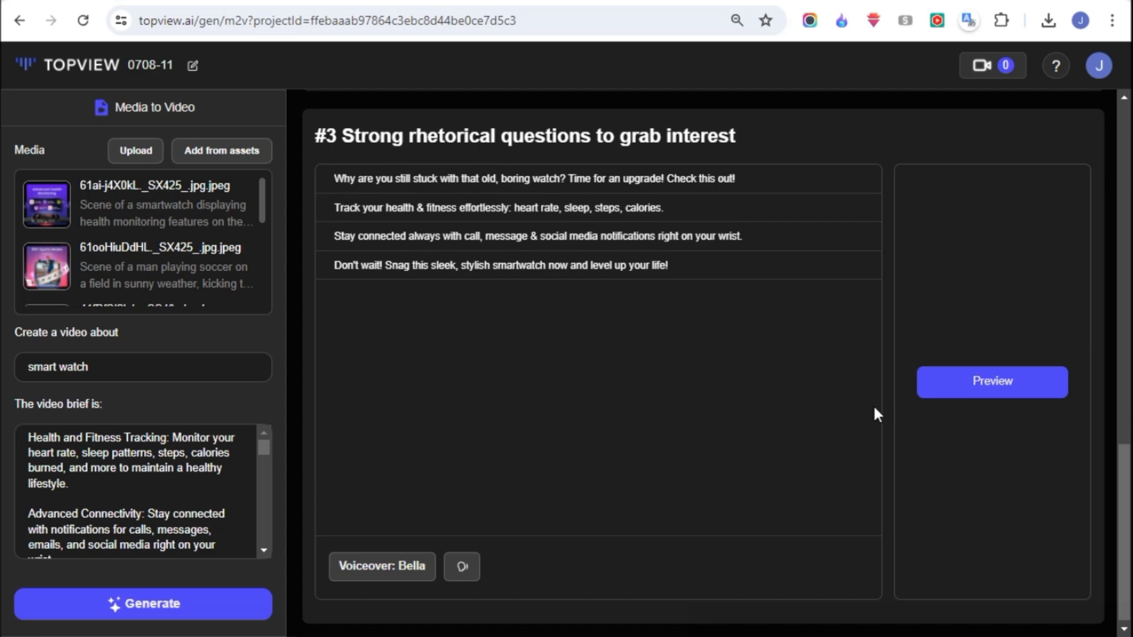
scroll(874, 413, up, 3)
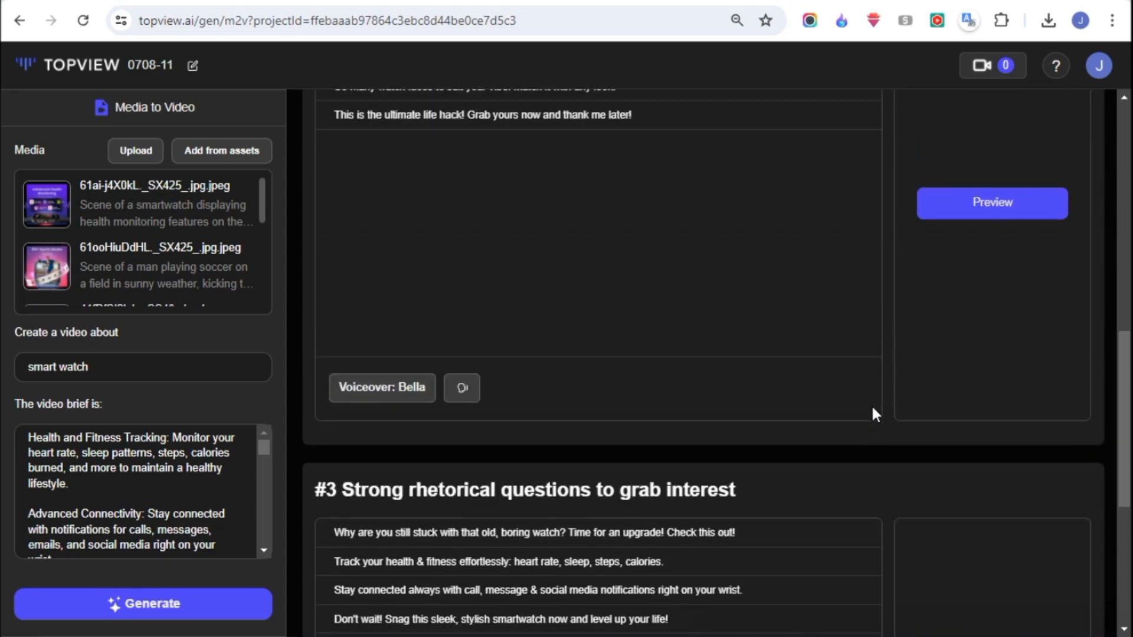
scroll(872, 408, up, 3)
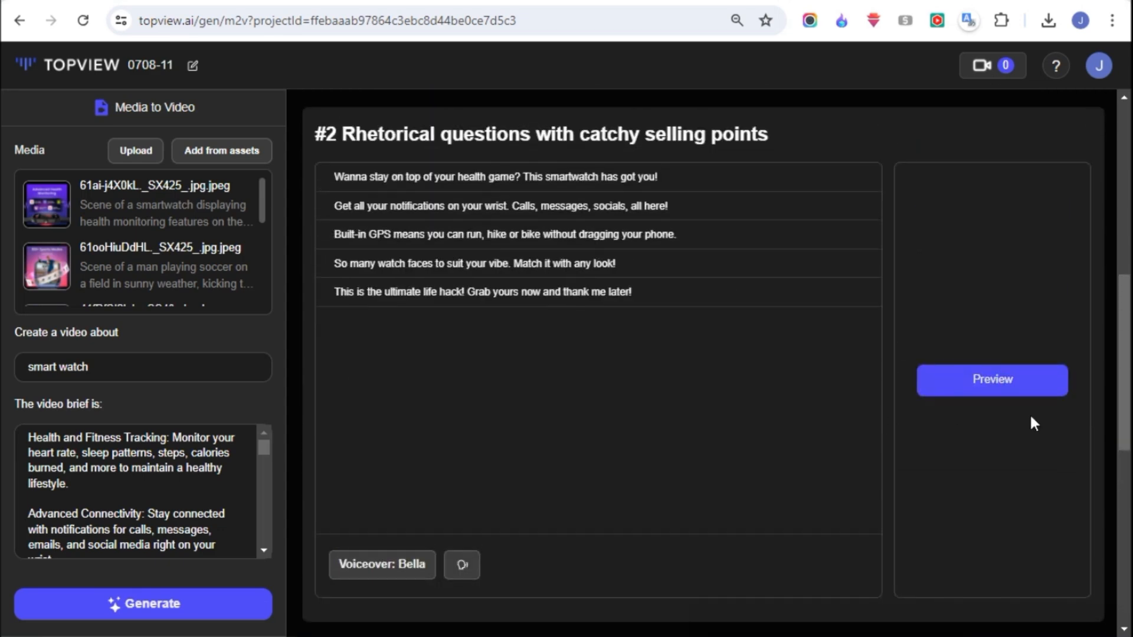
Generate and play the preview of "#2 Rhetorical questions with catchy selling points" and open that video for editing.
click(1005, 400)
scroll(900, 422, up, 1)
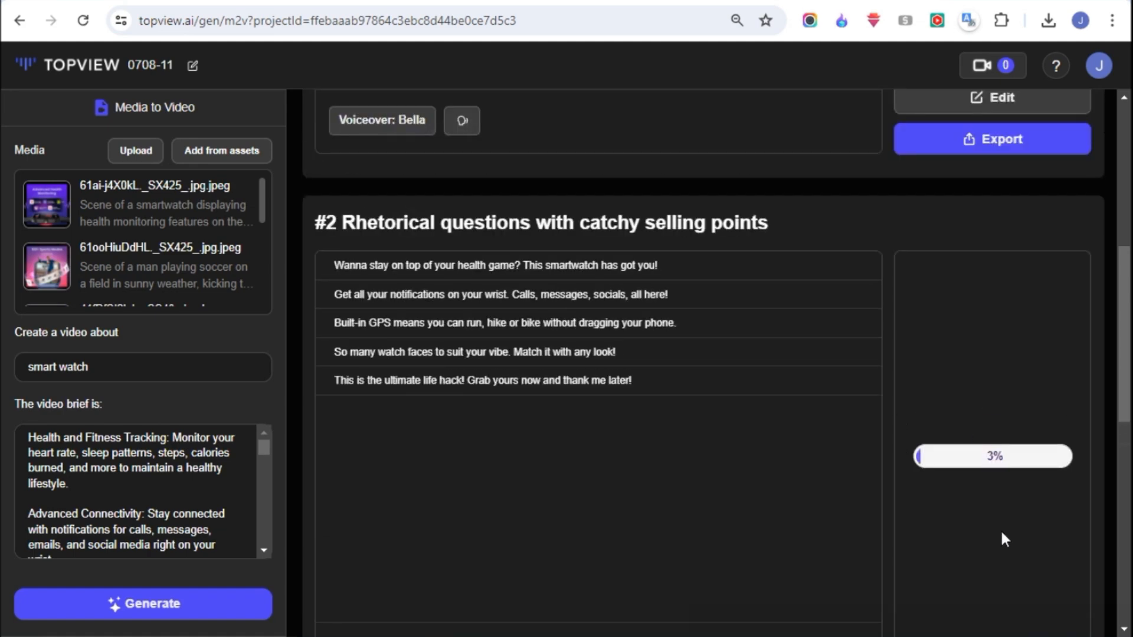
scroll(1040, 596, down, 1)
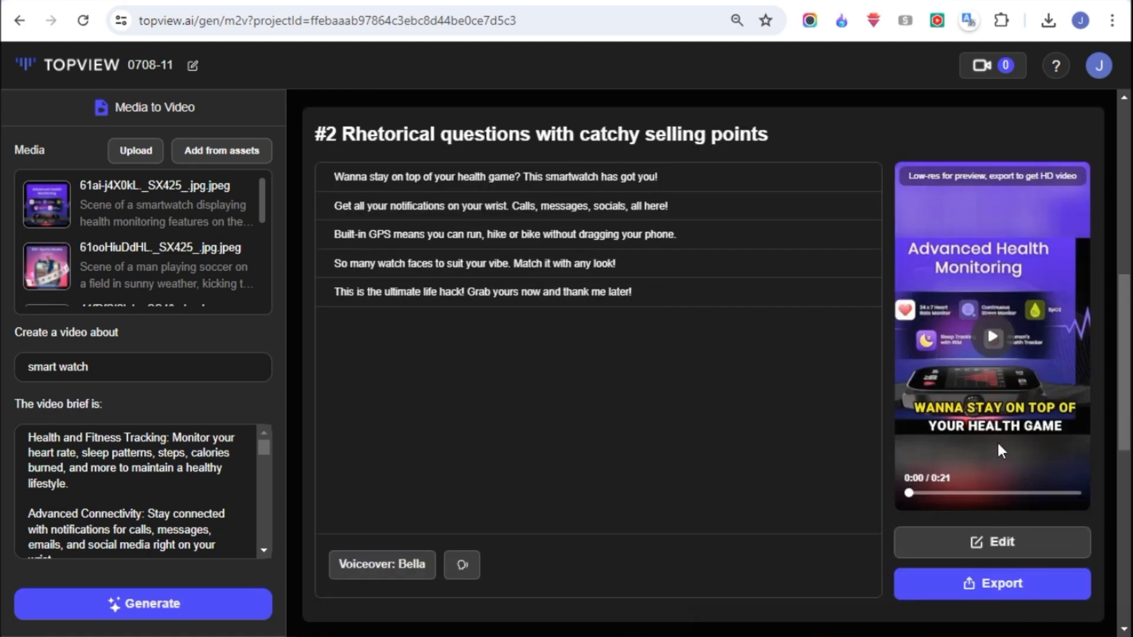
click(995, 341)
click(1002, 551)
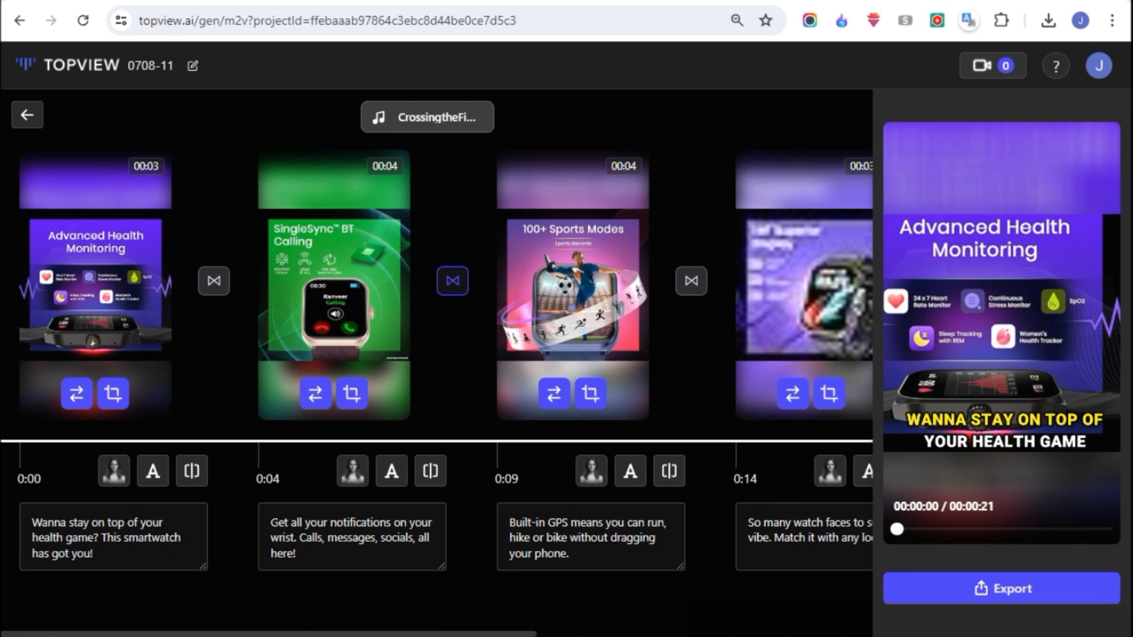
triple_click(48, 536)
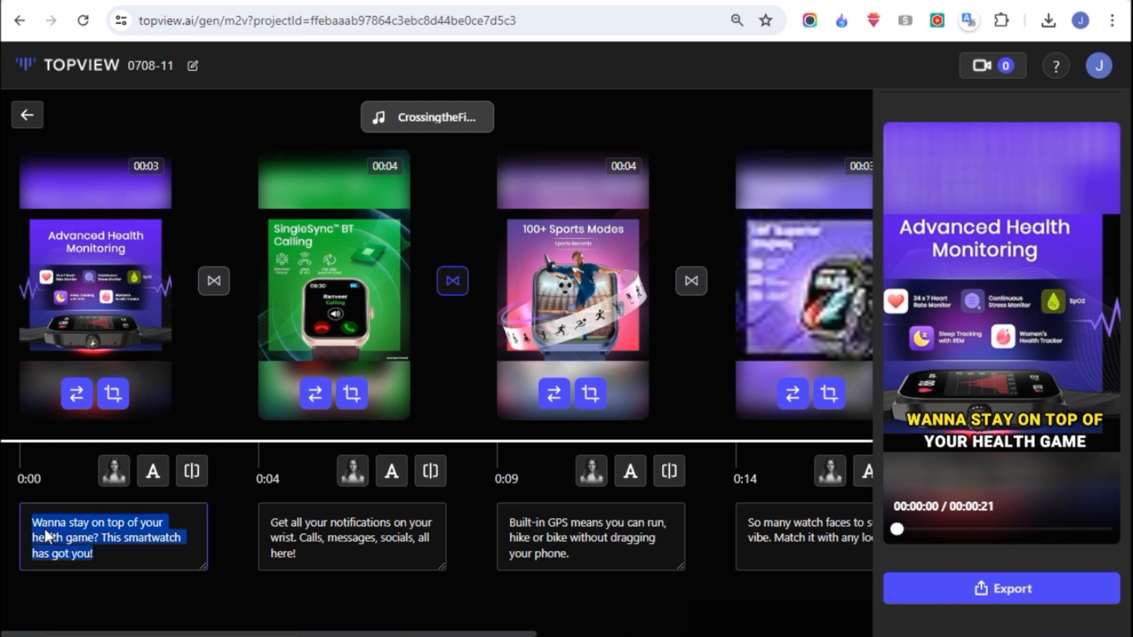
click(49, 537)
drag(32, 515, 89, 551)
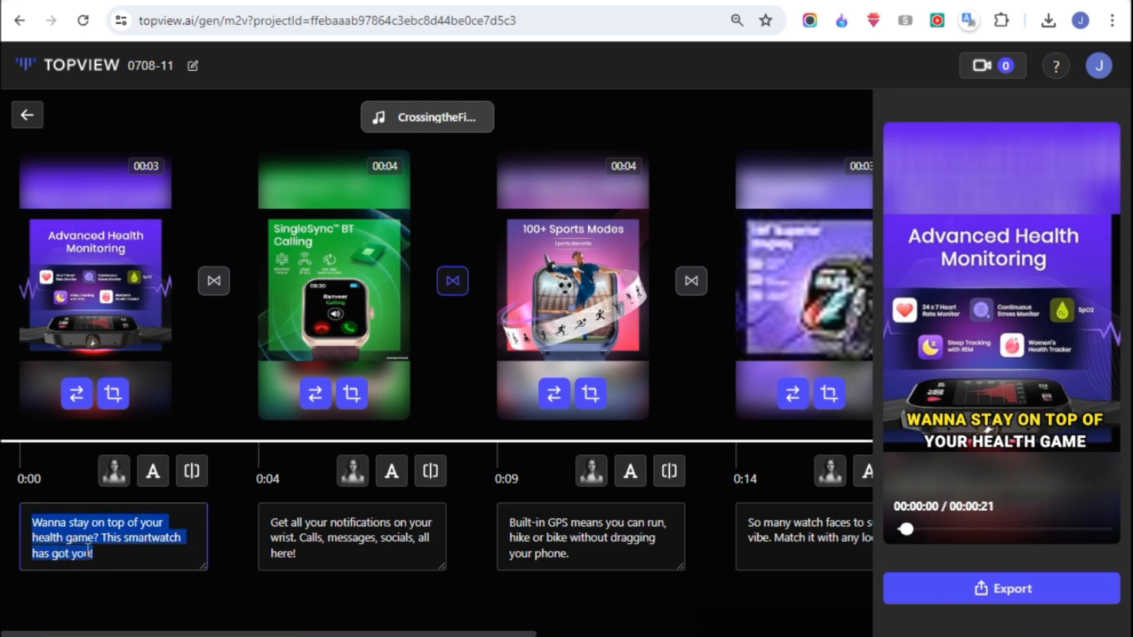
click(127, 561)
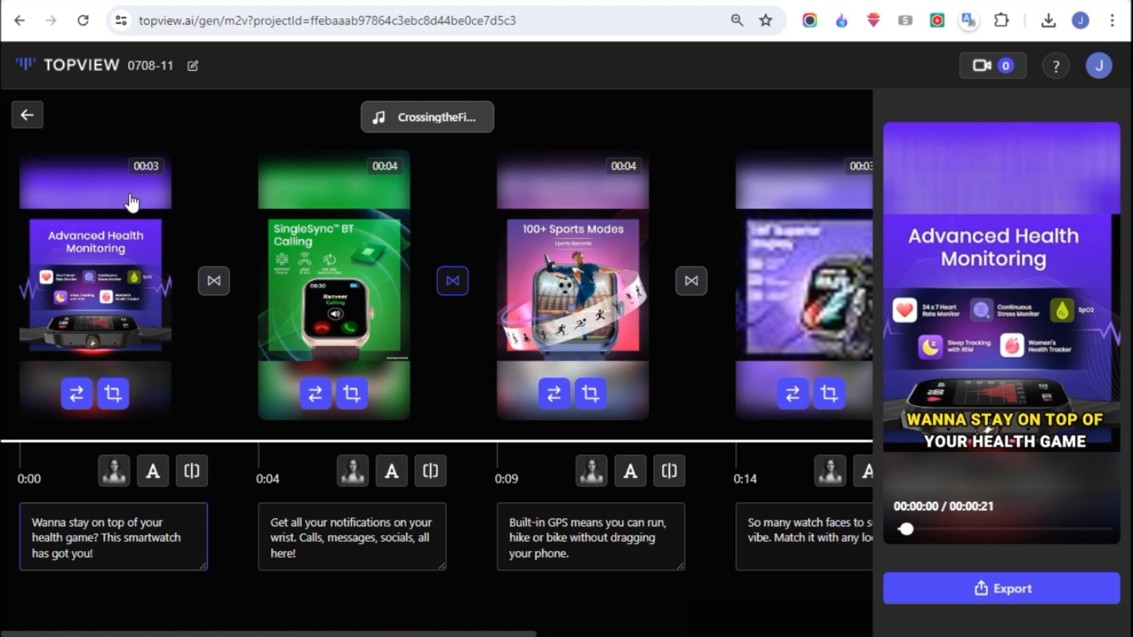
Replace the first scene's clip with the 100+ Sports Modes image 61ooHiuDdHL._SX425_.jpg.
click(77, 395)
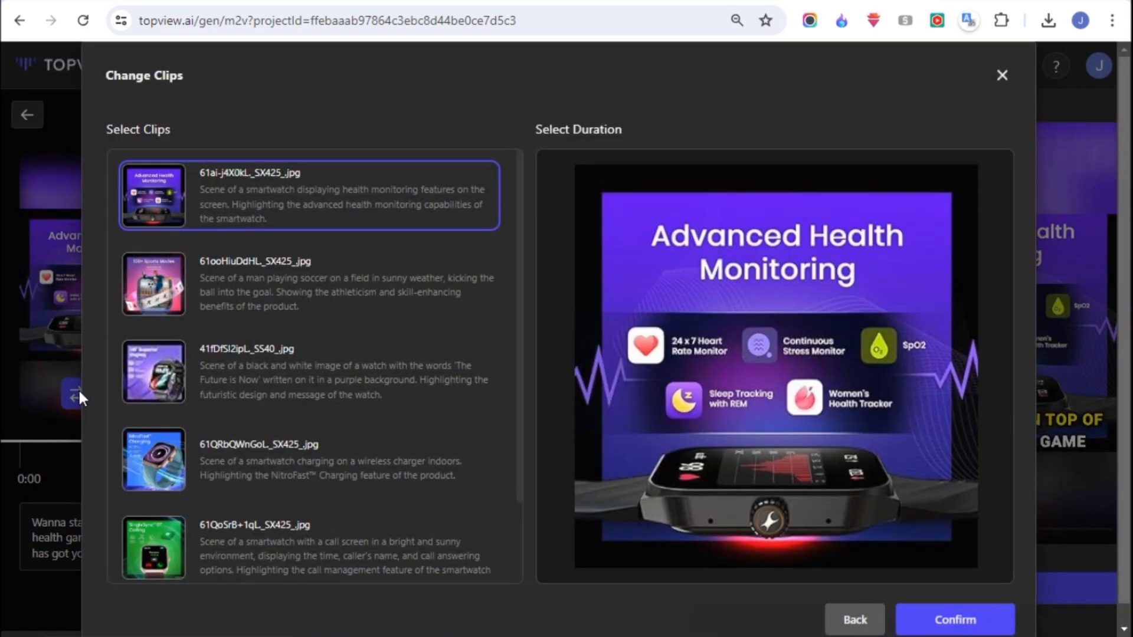
click(222, 285)
click(239, 201)
click(234, 275)
scroll(939, 560, down, 1)
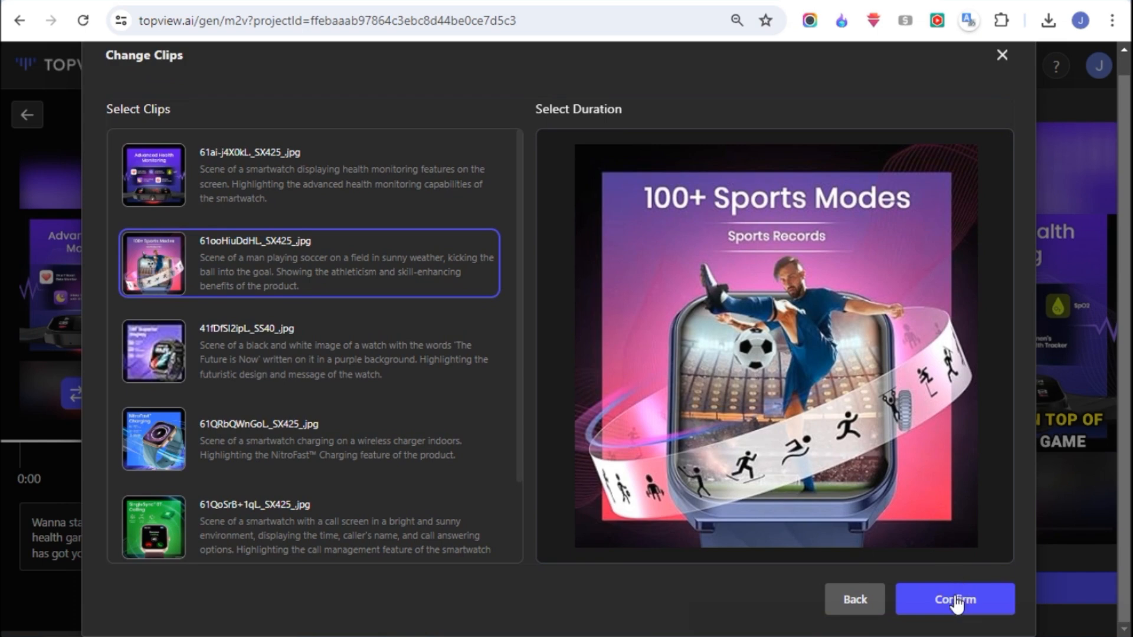
click(955, 600)
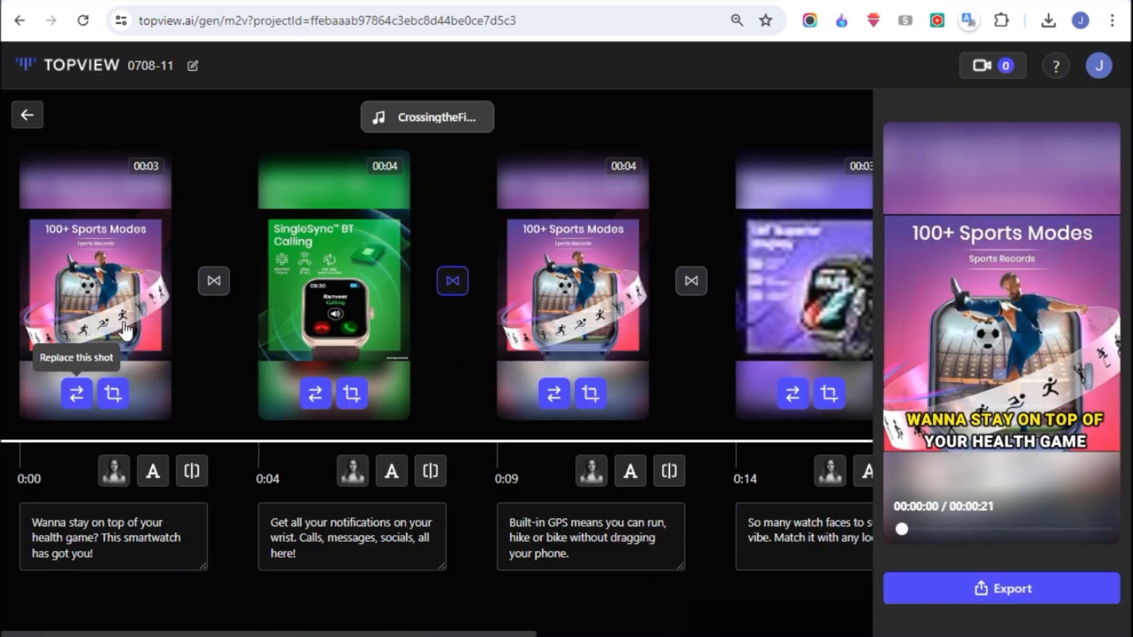
Move the captions down into the blurred area below the product image and make them slightly smaller, with Apply all on.
click(152, 472)
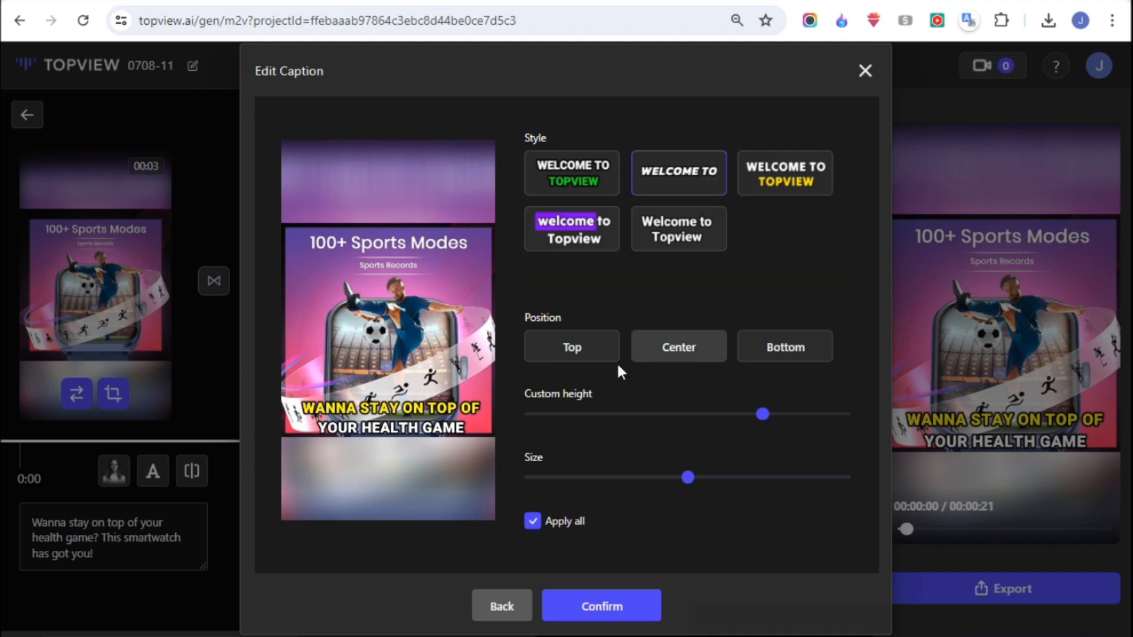
click(592, 361)
click(665, 359)
click(786, 354)
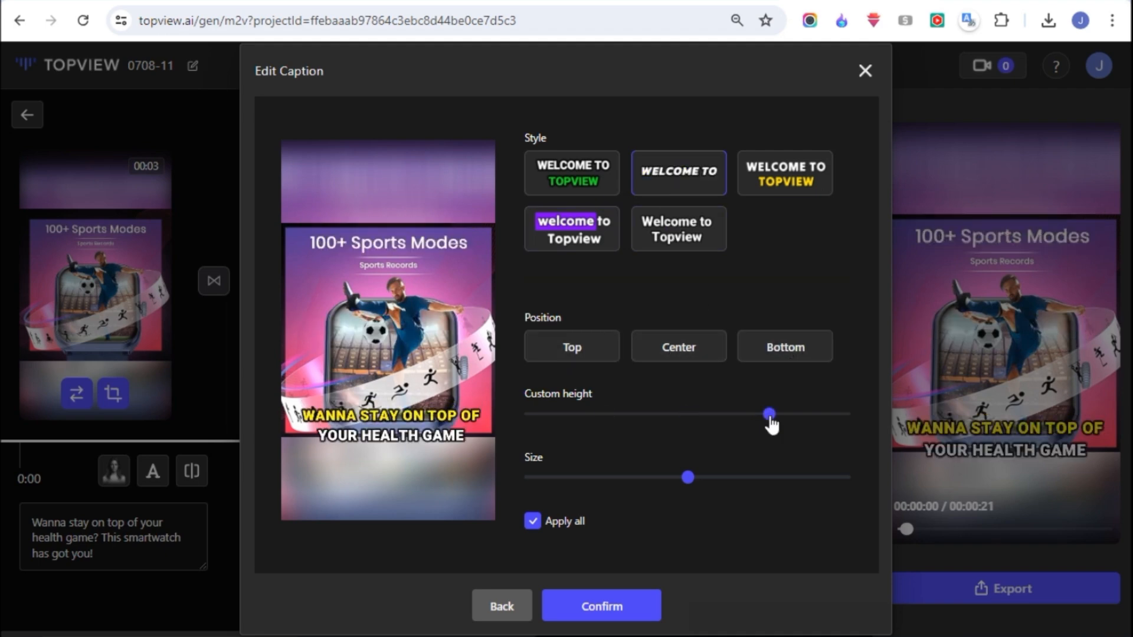
drag(769, 415, 802, 416)
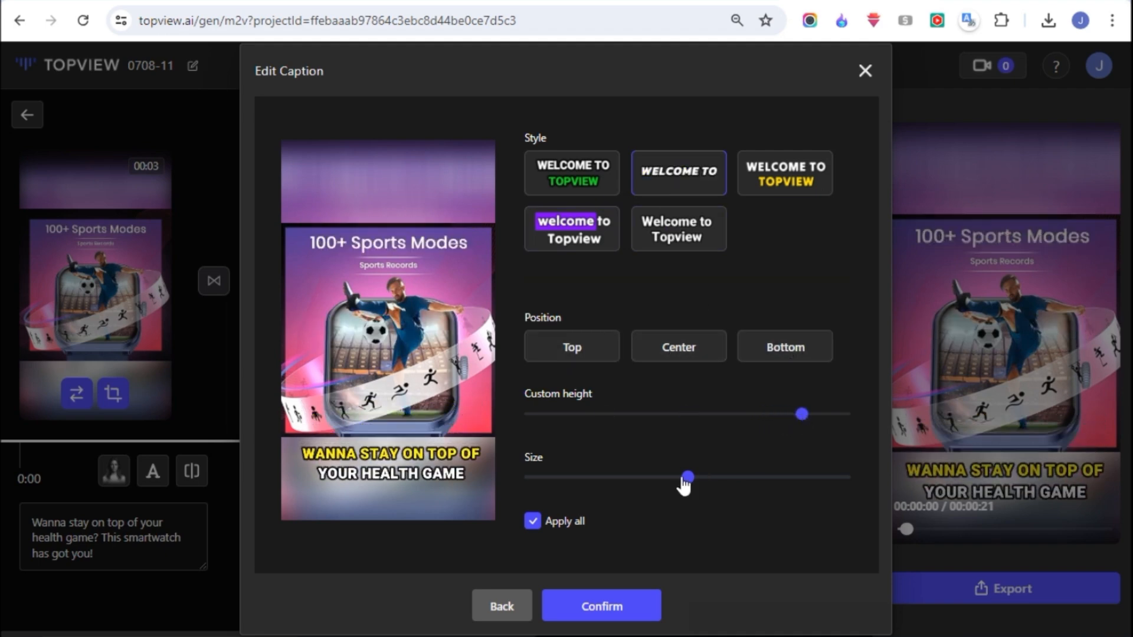
mouse_move(685, 480)
mouse_down()
mouse_move(719, 479)
mouse_move(684, 483)
mouse_up()
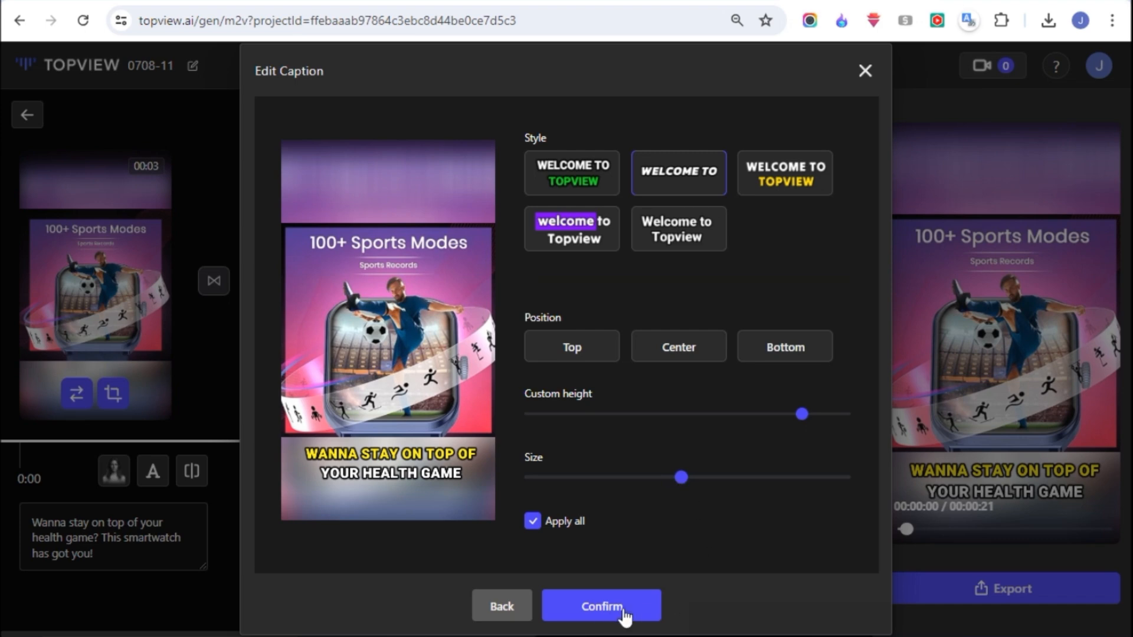
click(602, 607)
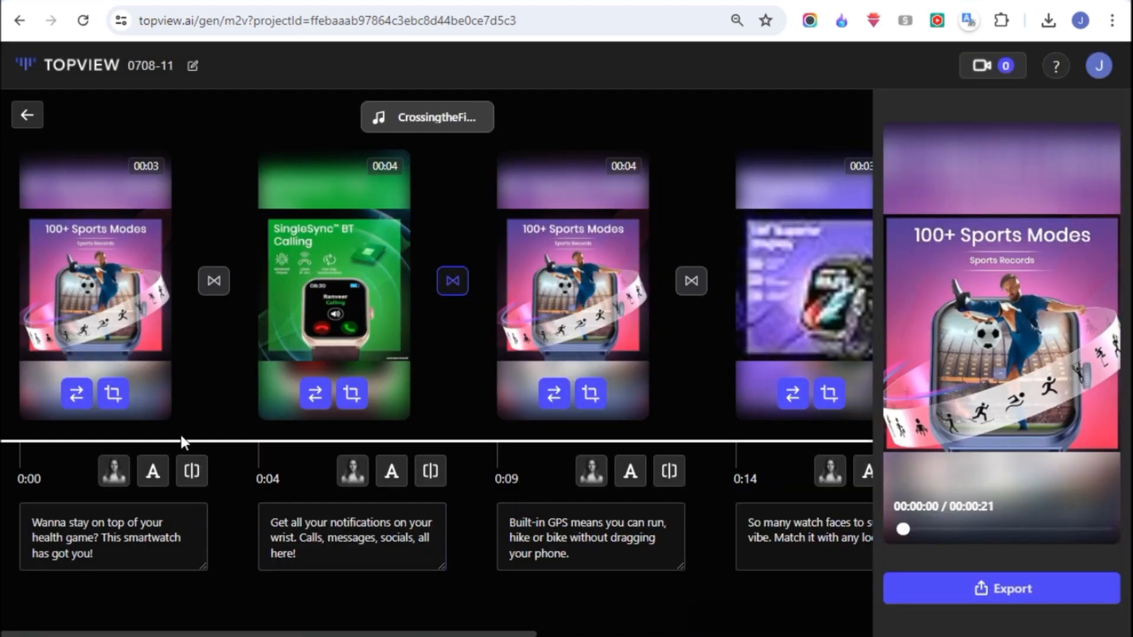
Apply the Zoom transition between the first and second clips.
click(213, 282)
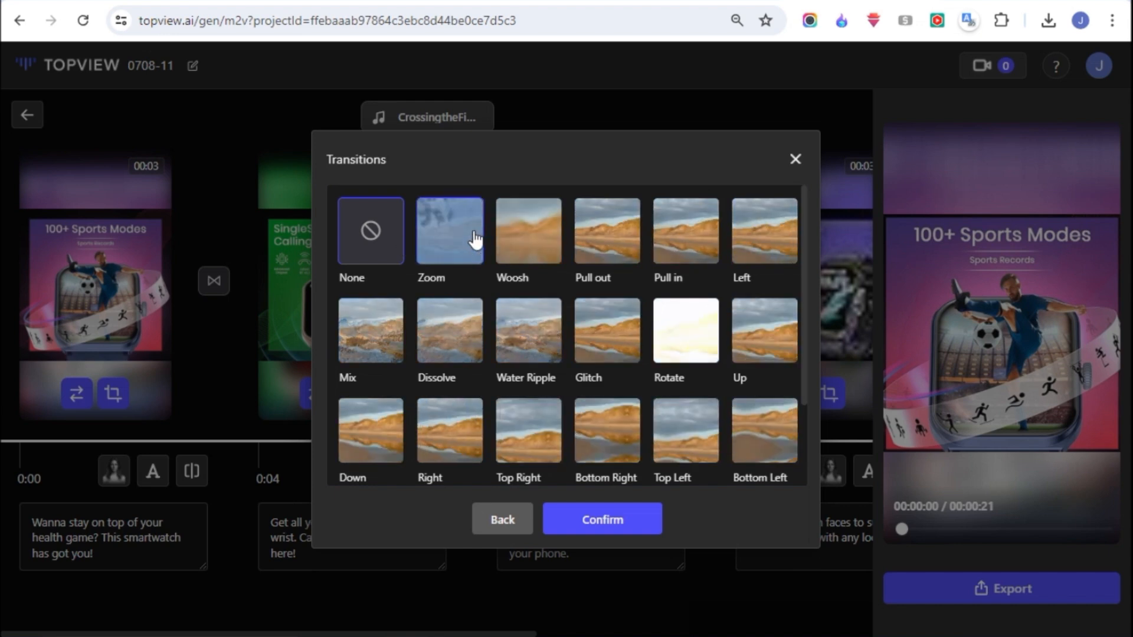
click(443, 239)
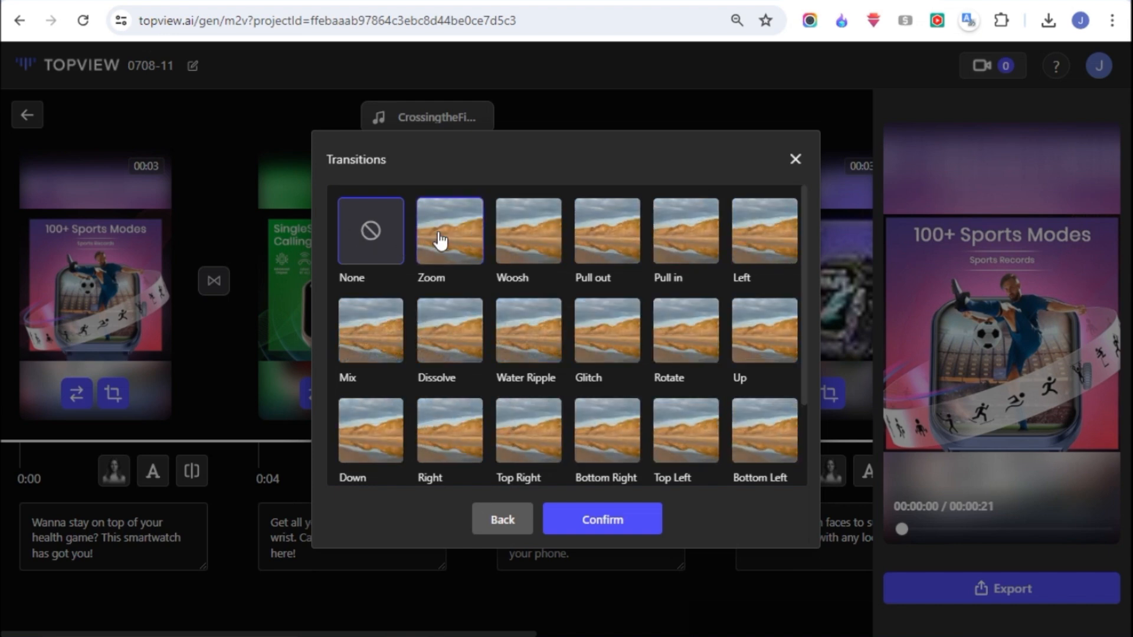
click(583, 523)
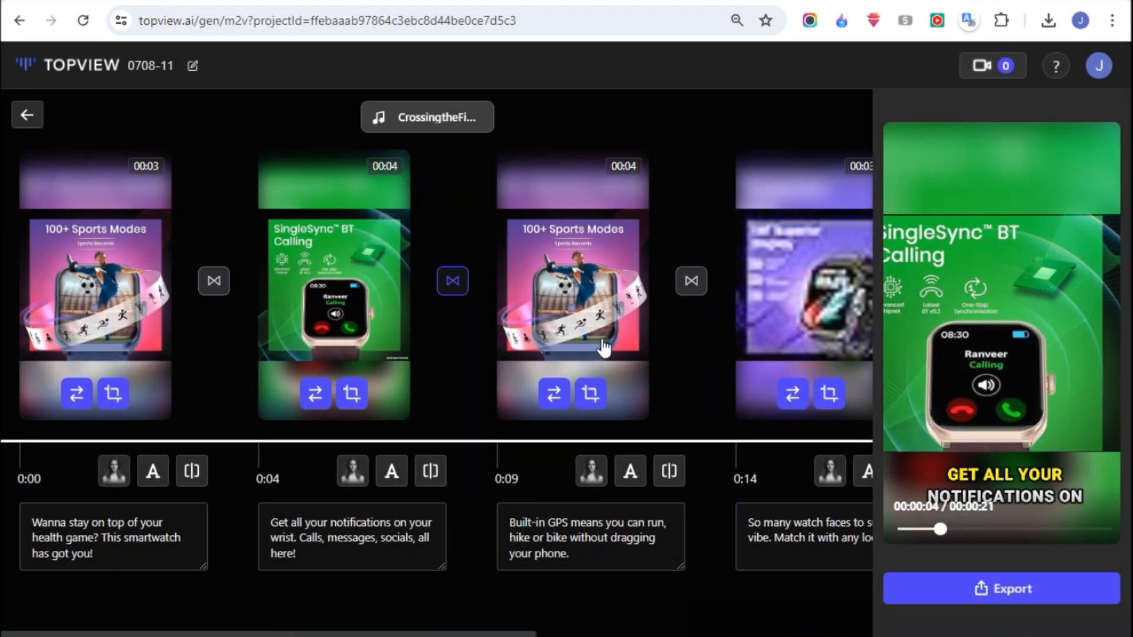
Export and download the edited smartwatch video, and open the downloaded MP4.
click(1011, 589)
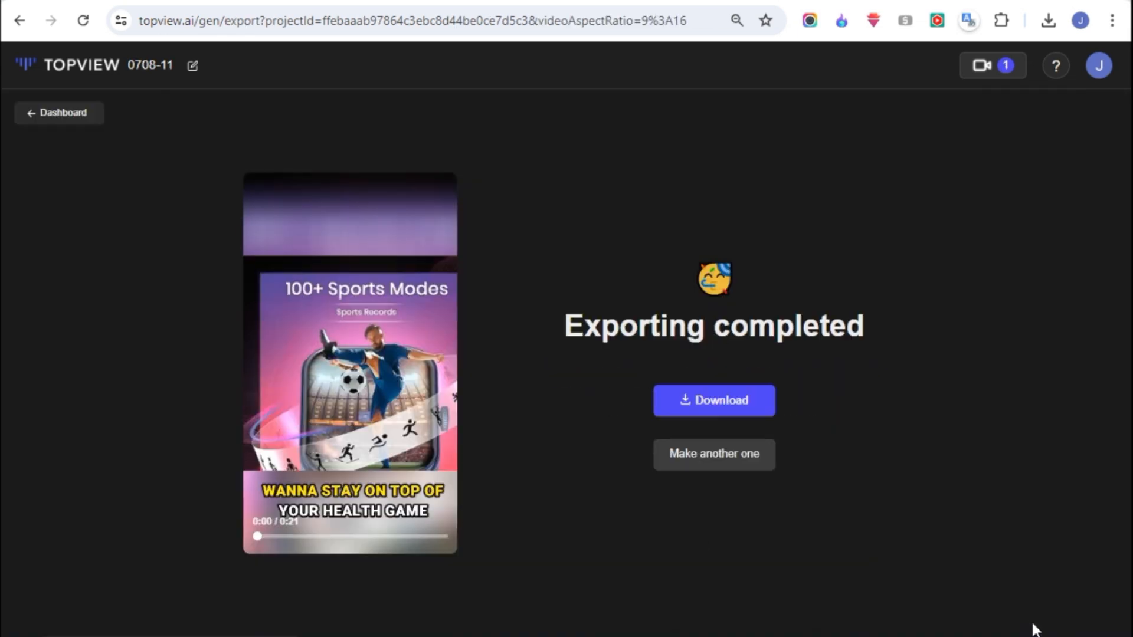
click(707, 407)
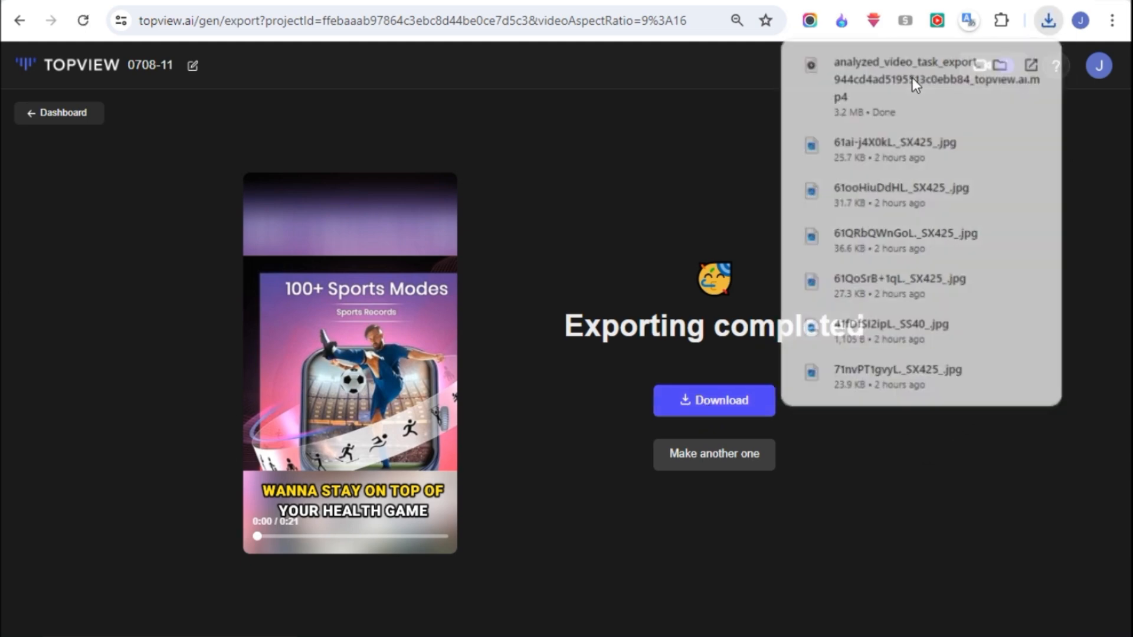
click(913, 78)
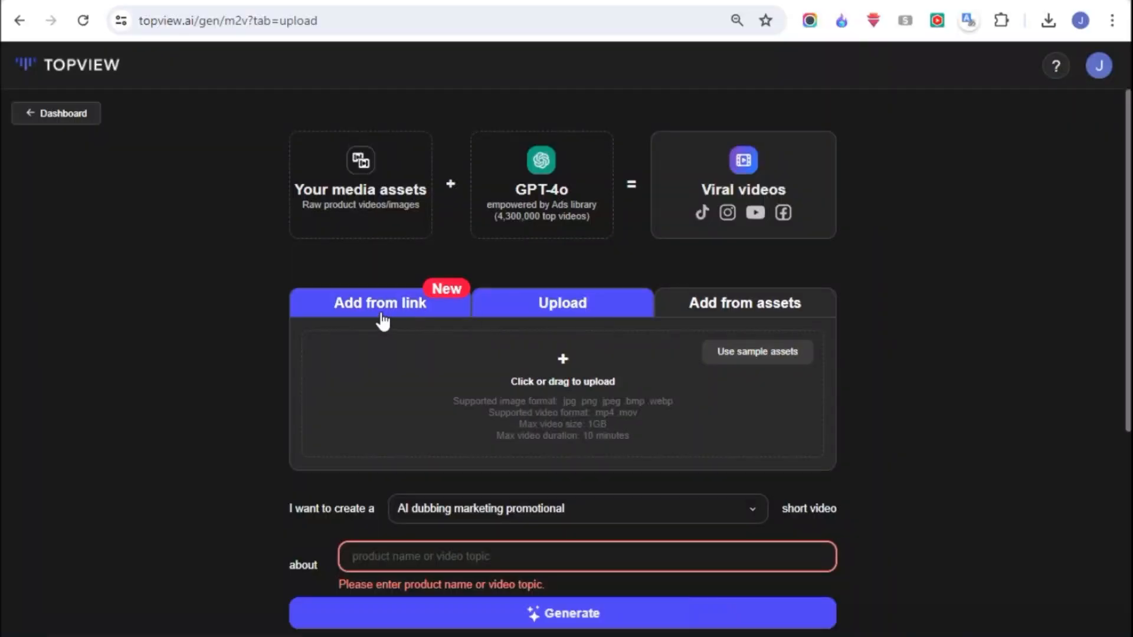
Choose adding media from a link for the new video and copy the TCL 55V6B Google TV page address from Amazon.
click(382, 322)
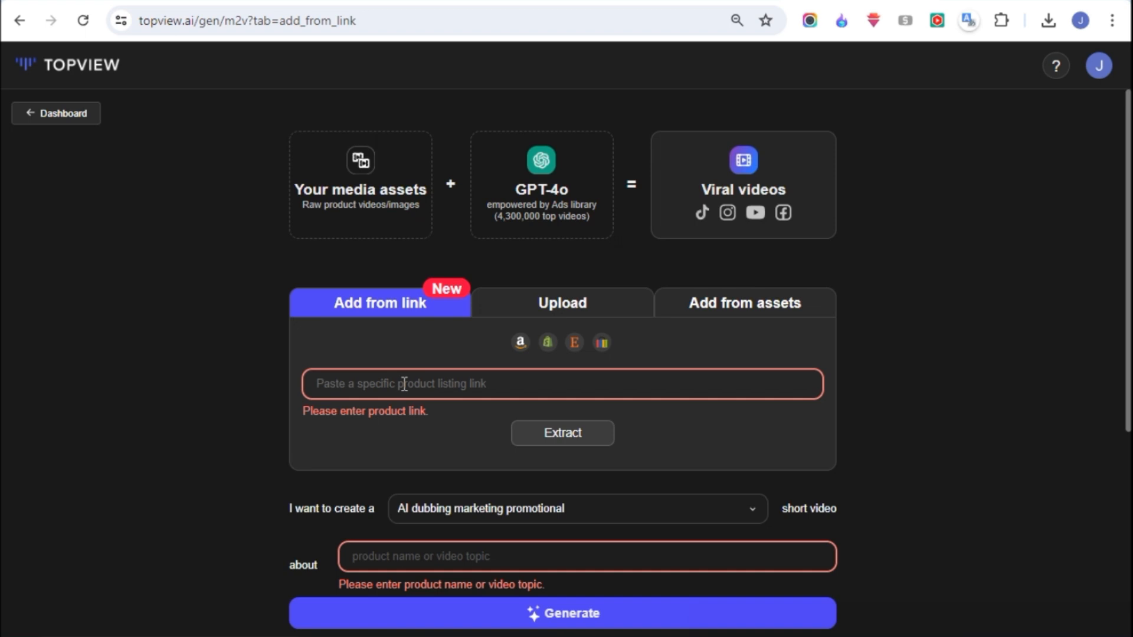
key(ctrl+Tab)
click(589, 22)
key(ctrl+a)
key(ctrl+c)
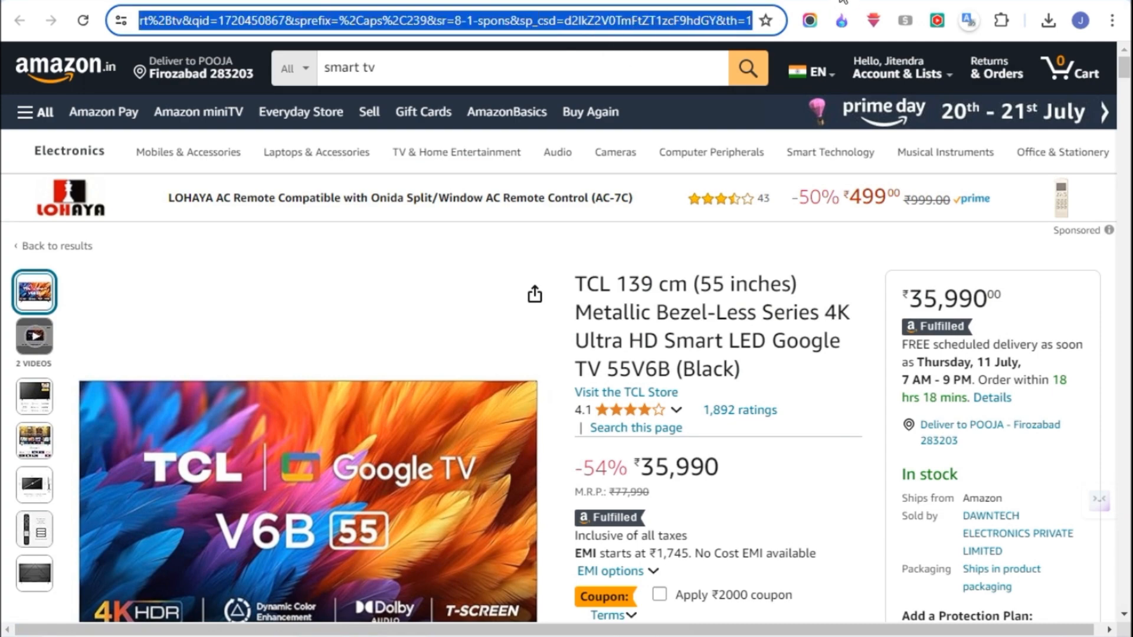
Switch back to TopView, enter the copied Amazon address as the product listing link and extract its media.
key(ctrl+Tab)
click(465, 389)
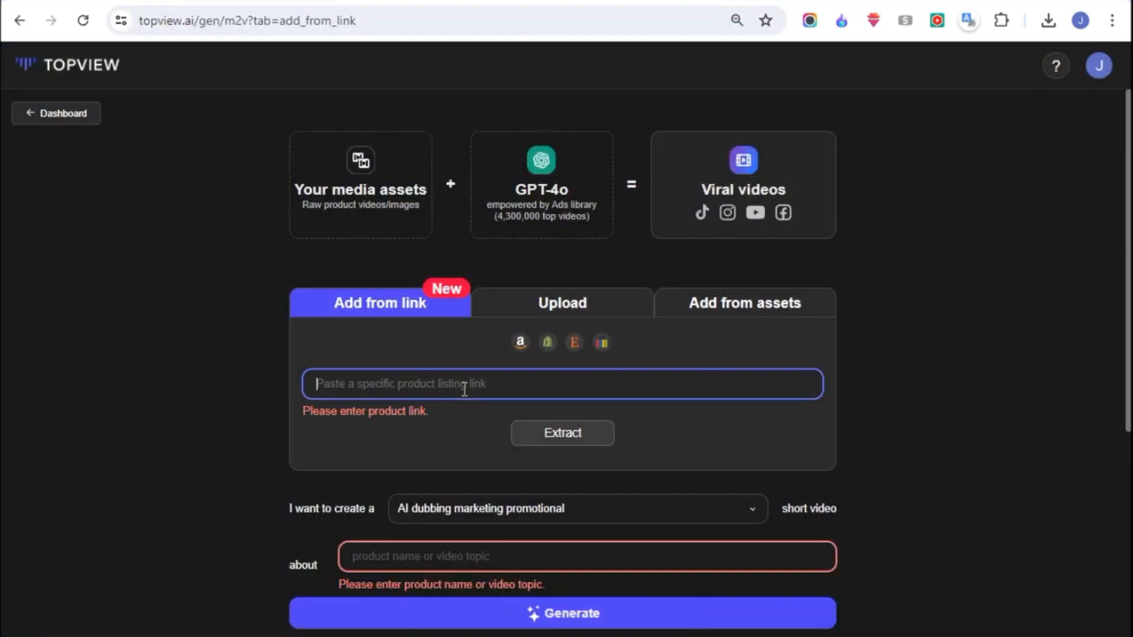
key(ctrl+v)
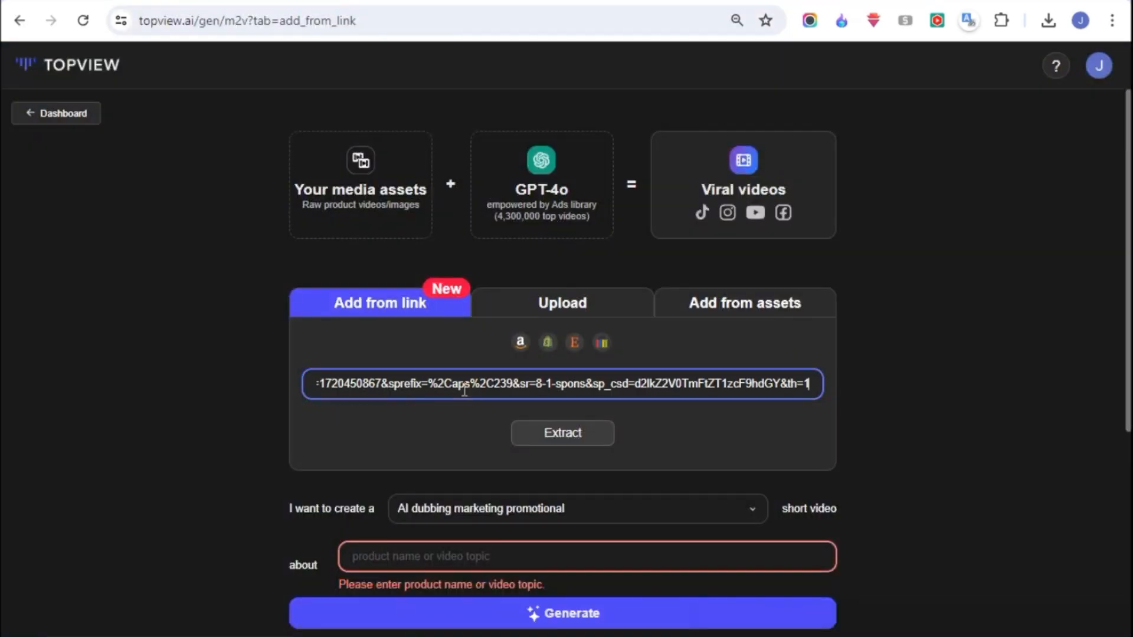
click(571, 440)
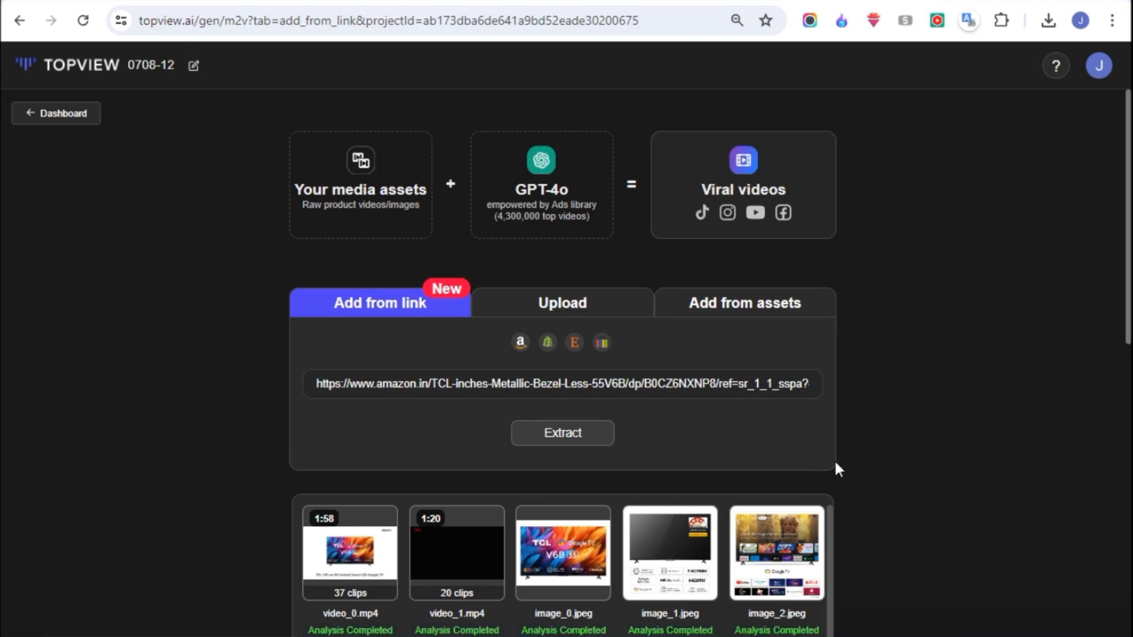
Set the TCL TV short video's type to AI avatar marketing promotional.
scroll(841, 467, down, 2)
scroll(841, 466, down, 1)
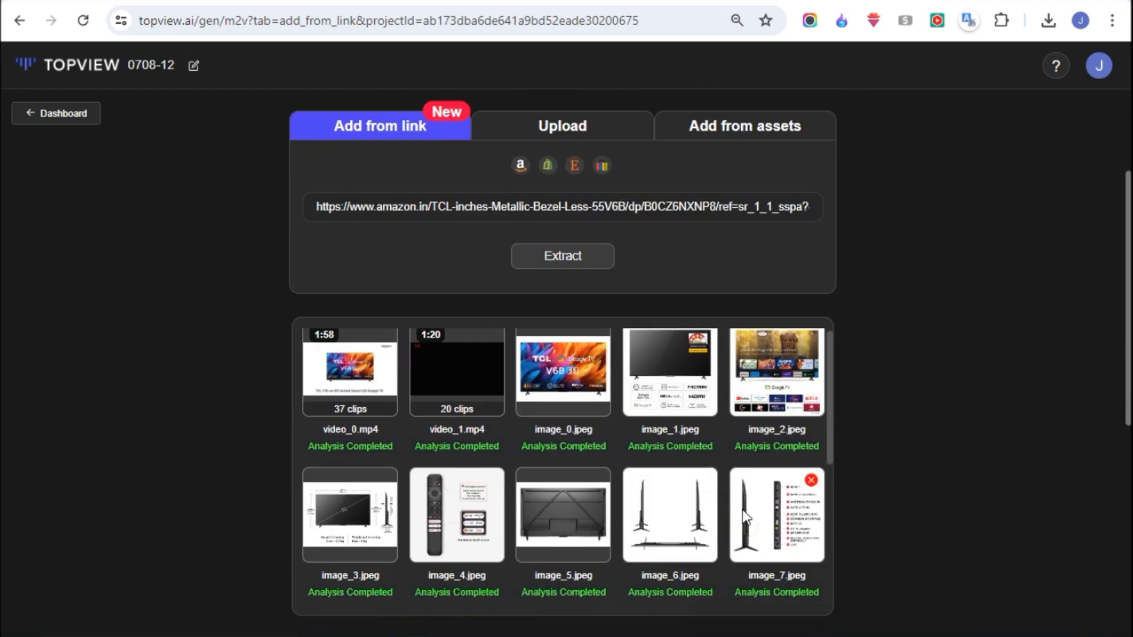
scroll(778, 493, down, 3)
scroll(688, 491, down, 2)
scroll(608, 362, down, 6)
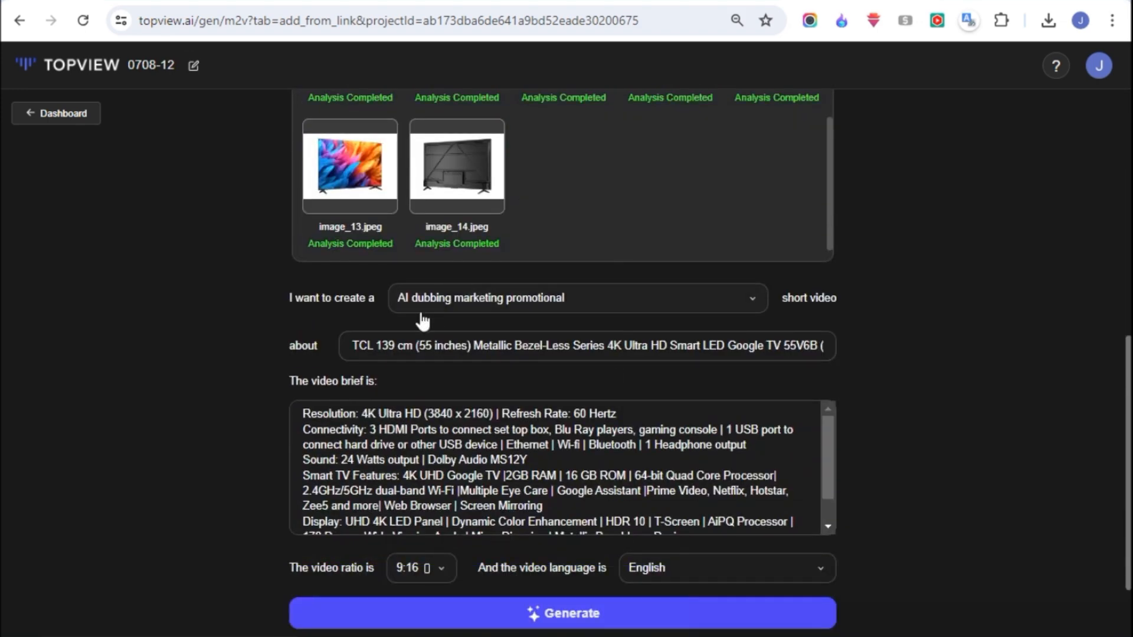
click(508, 304)
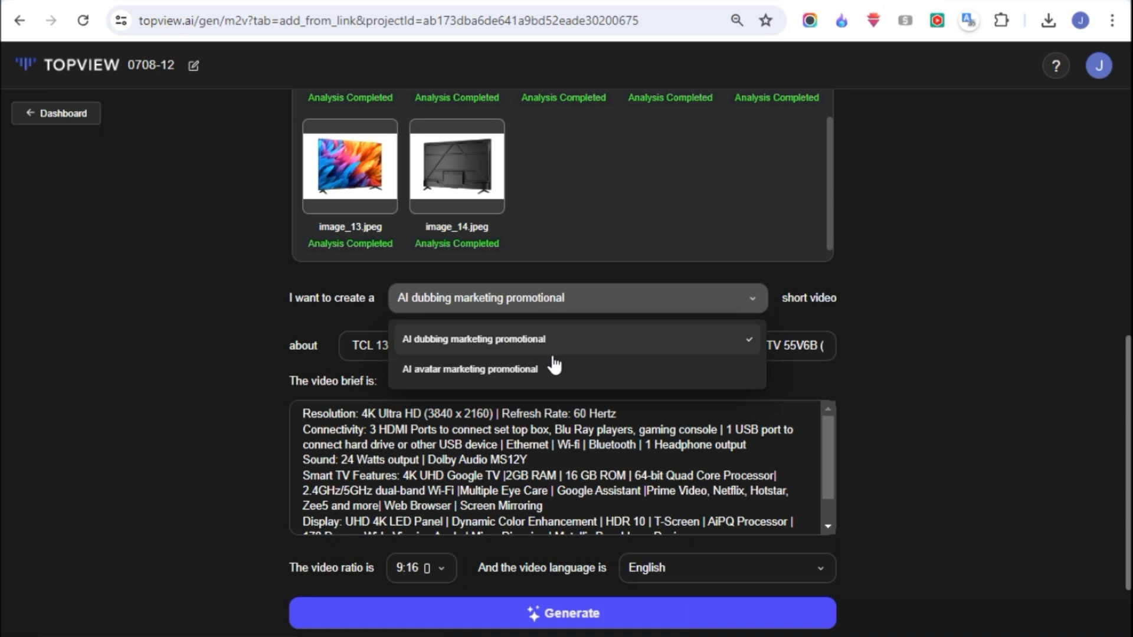
click(504, 372)
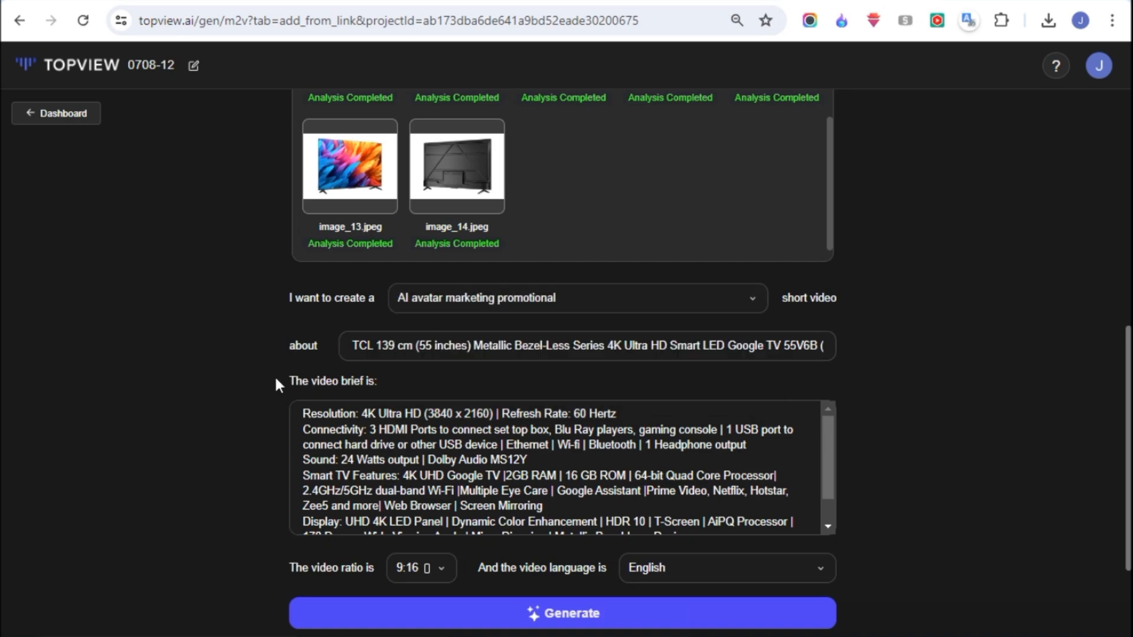
Choose the "Anna stands in open kitchen" AI avatar and generate the TCL TV videos.
scroll(547, 453, down, 3)
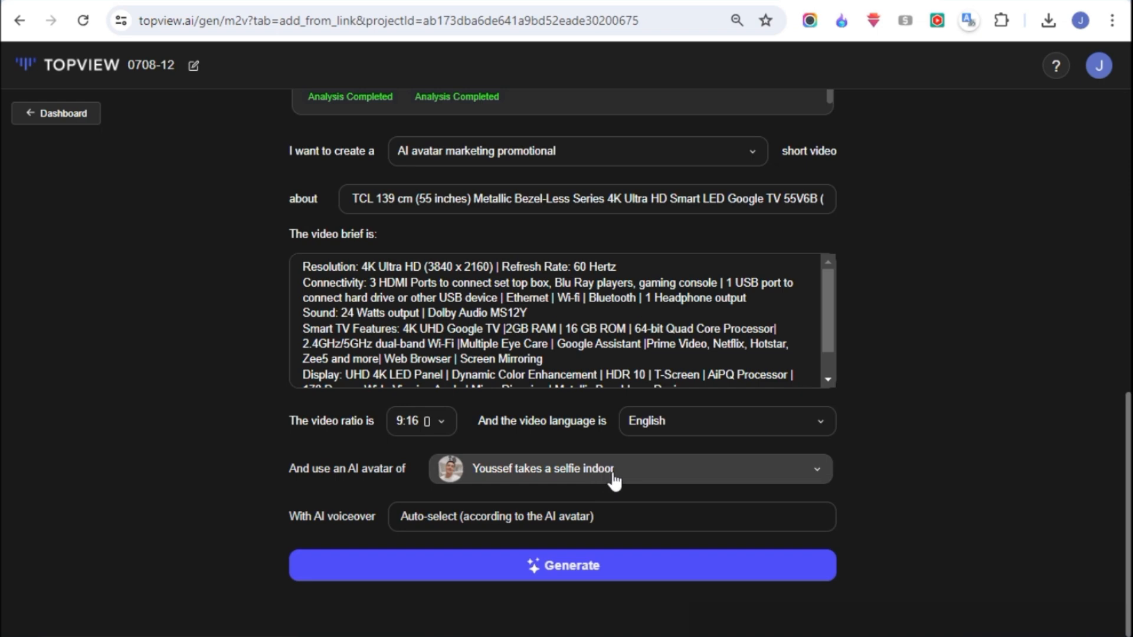
click(613, 478)
scroll(733, 430, down, 4)
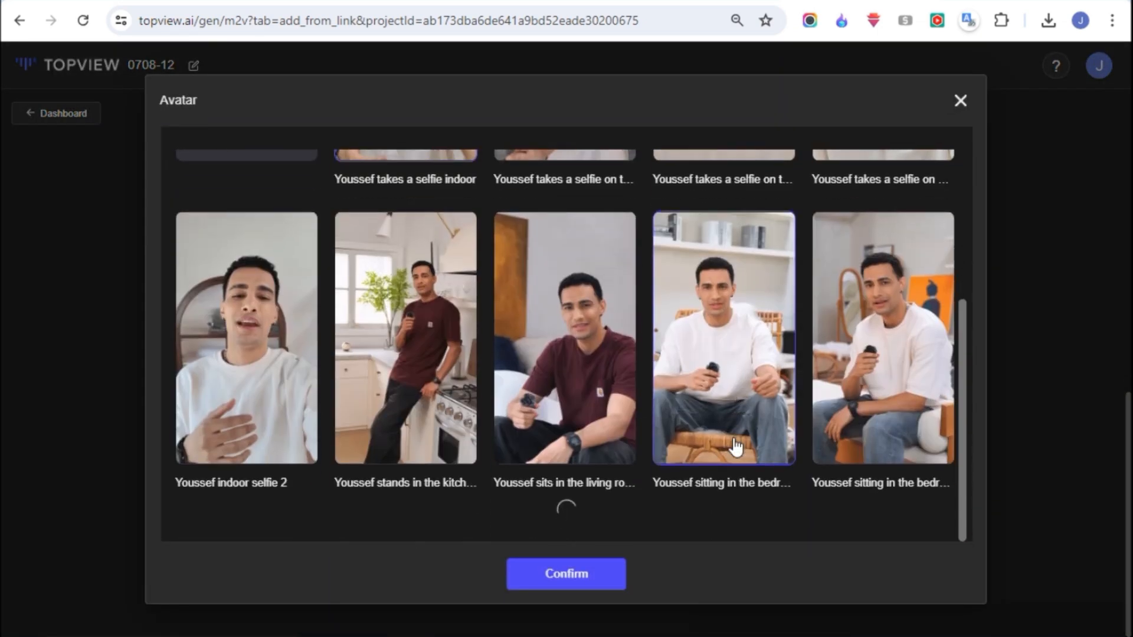
scroll(734, 470, down, 8)
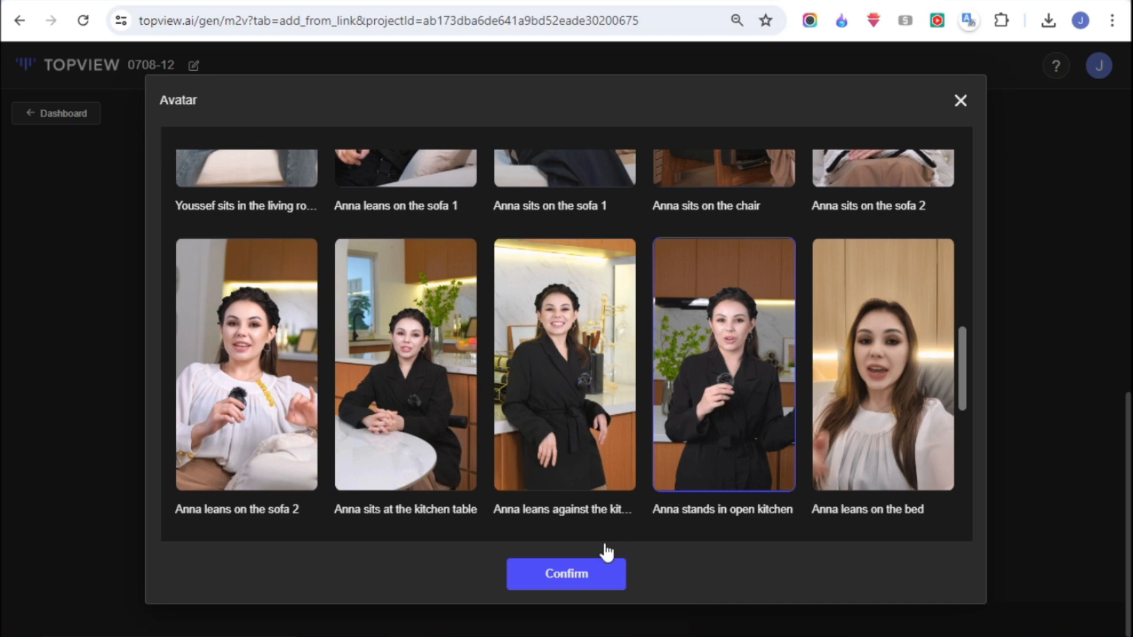
click(571, 575)
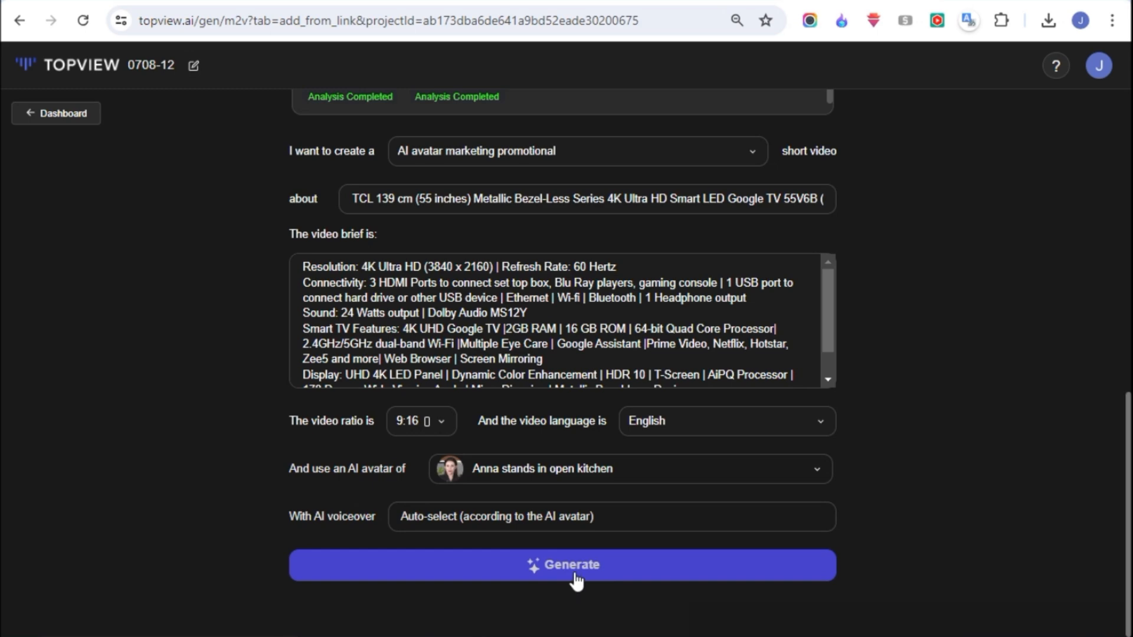
click(575, 578)
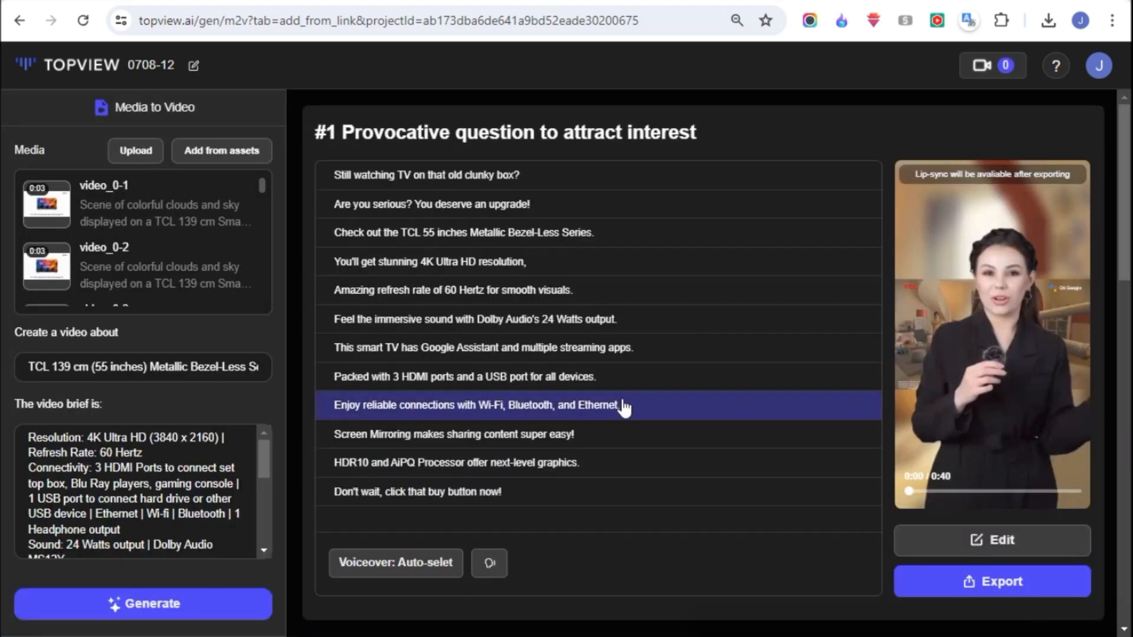
Set the voiceover of the "#1 Provocative question to attract interest" variant to Aria.
scroll(620, 407, down, 15)
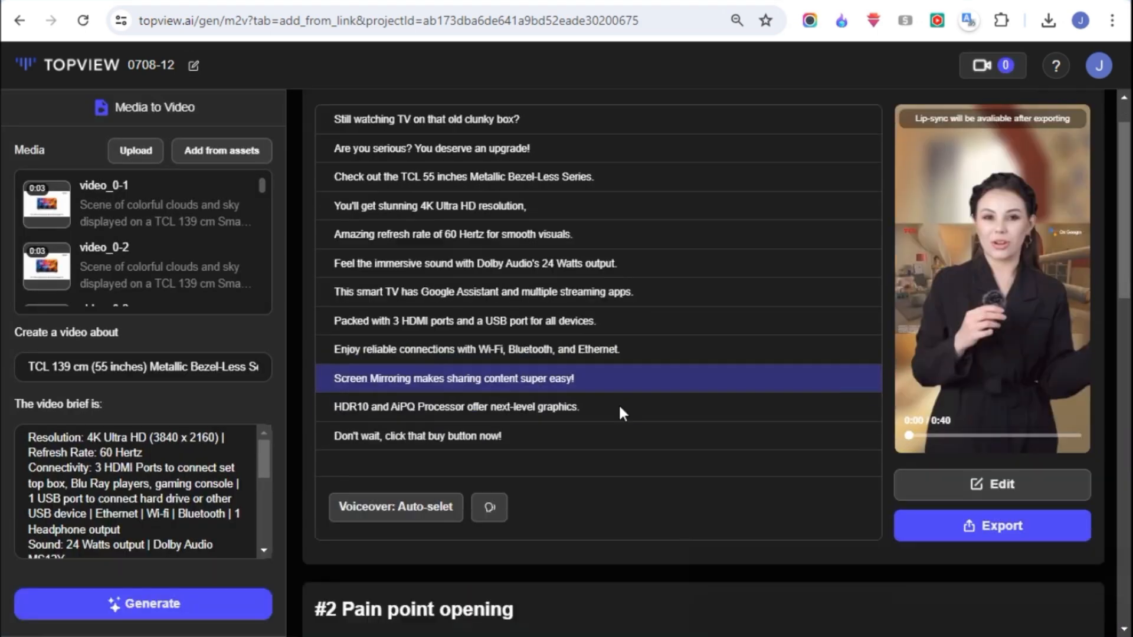
scroll(625, 420, up, 15)
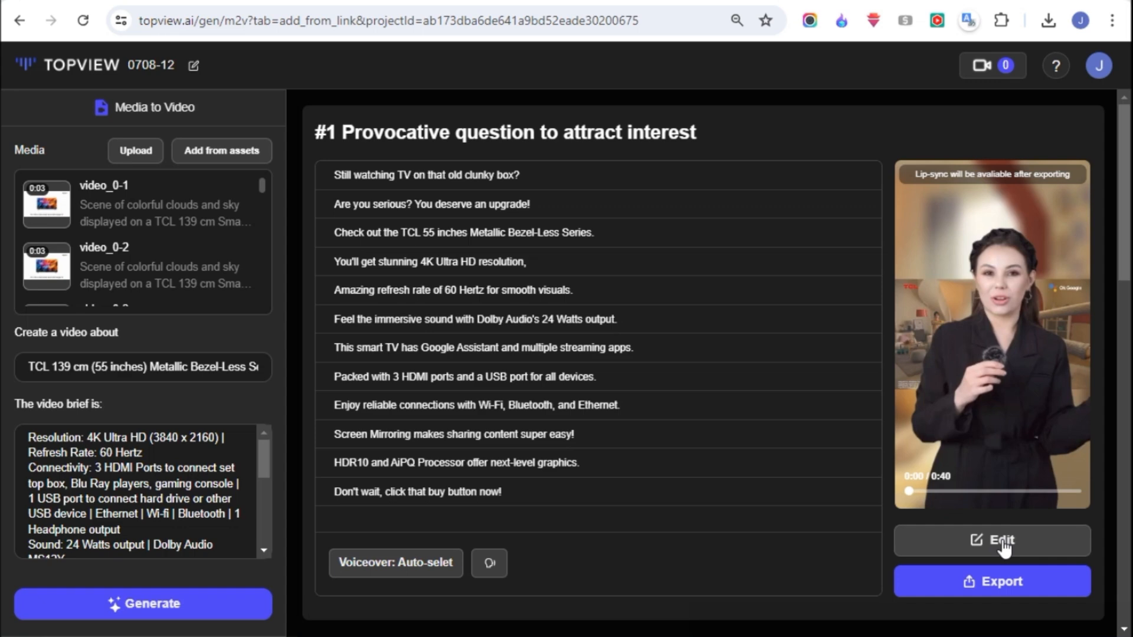
click(419, 565)
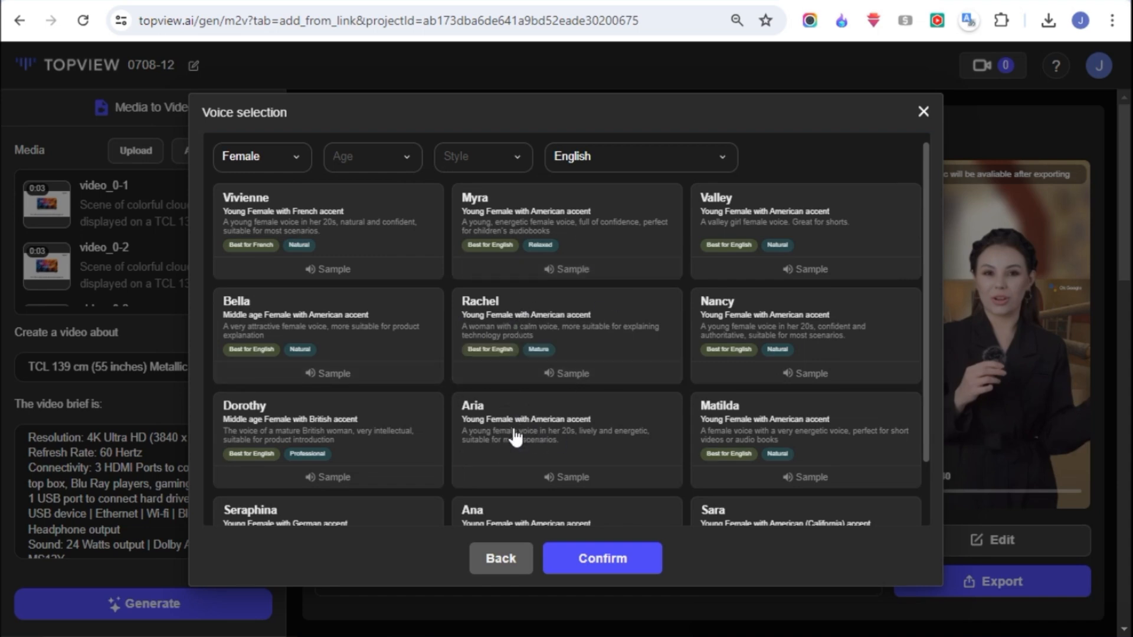
click(598, 566)
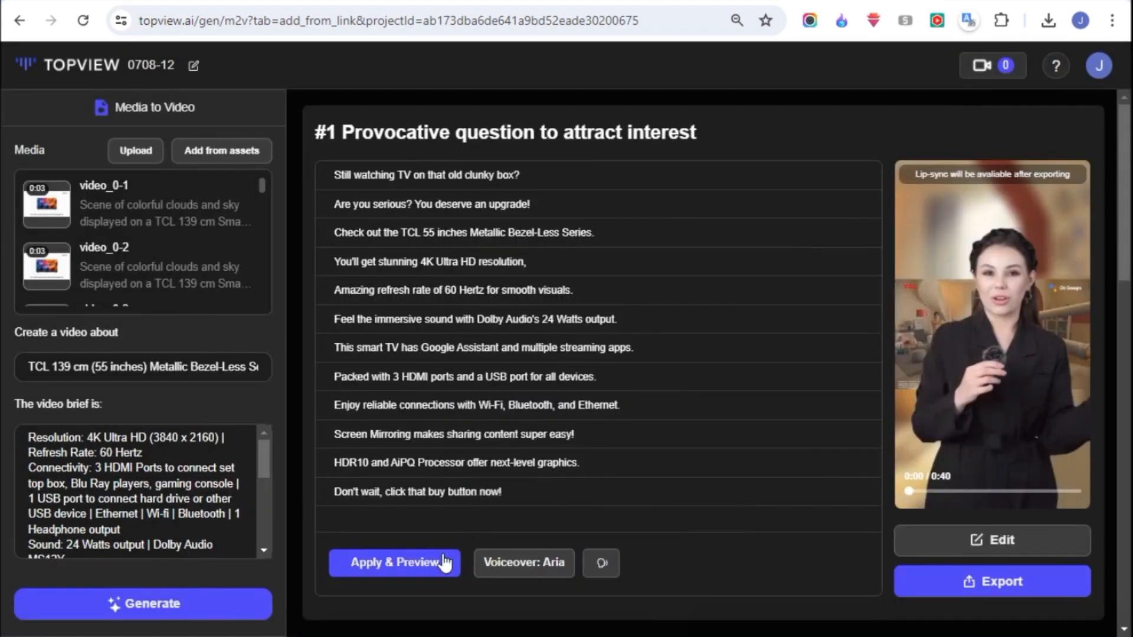
Open the "#1 Provocative question to attract interest" variant for editing and bring up the first shot's AI avatar settings.
click(956, 581)
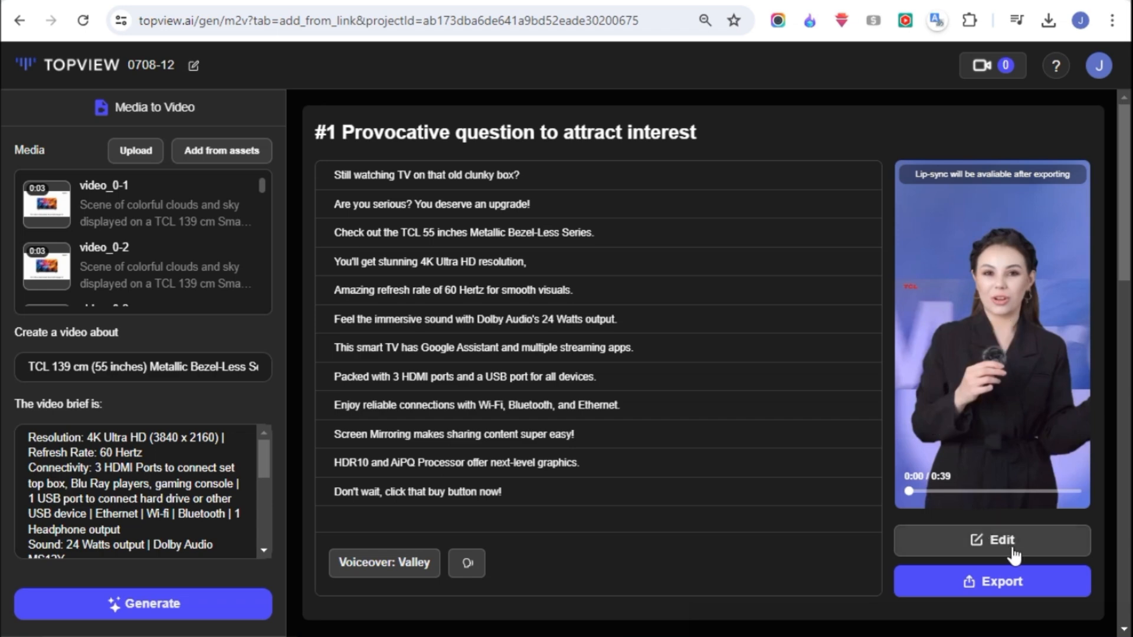
click(1004, 541)
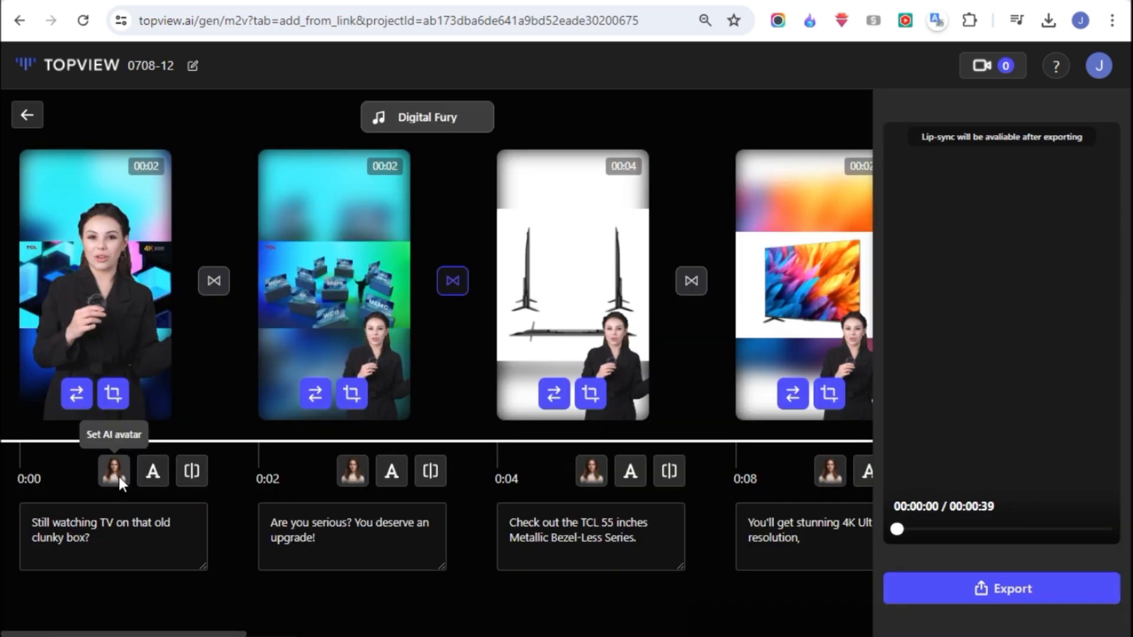
click(118, 475)
Display the avatar as a circle in the upper-left of the video frame, shrink it and move it closer to the corner.
click(275, 617)
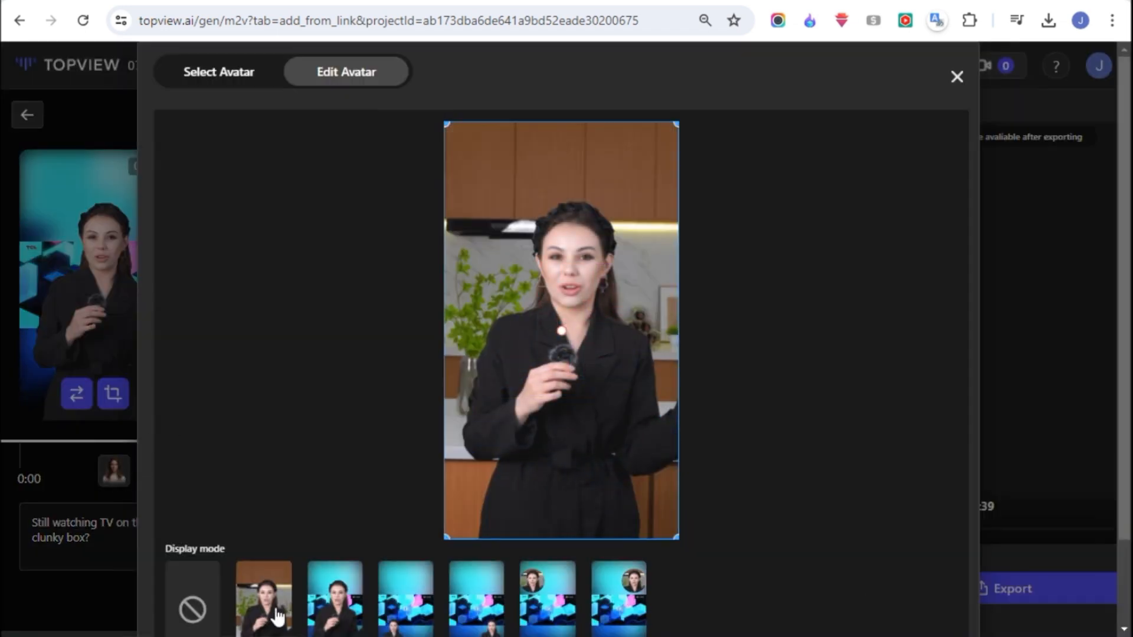
click(329, 617)
click(487, 612)
click(541, 613)
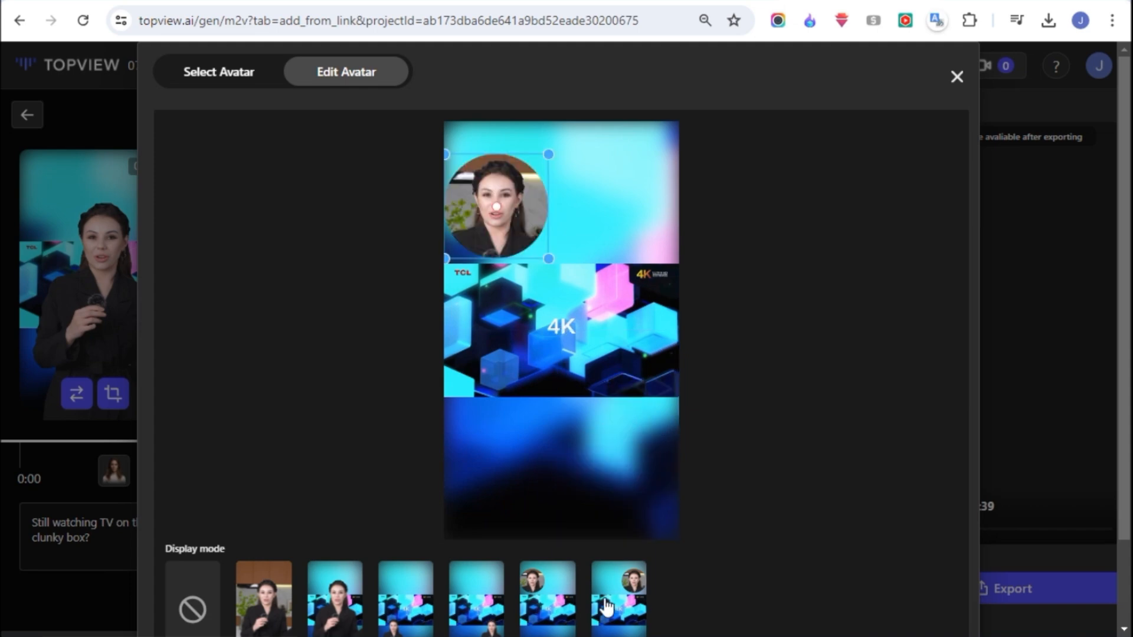
click(635, 588)
click(550, 586)
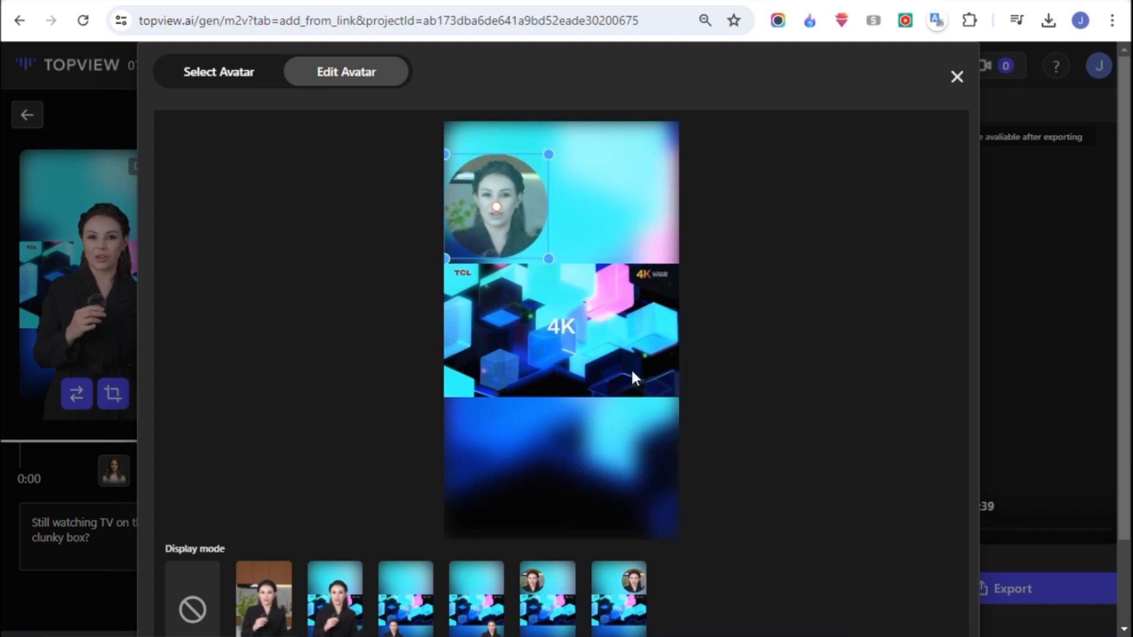
drag(548, 256, 496, 188)
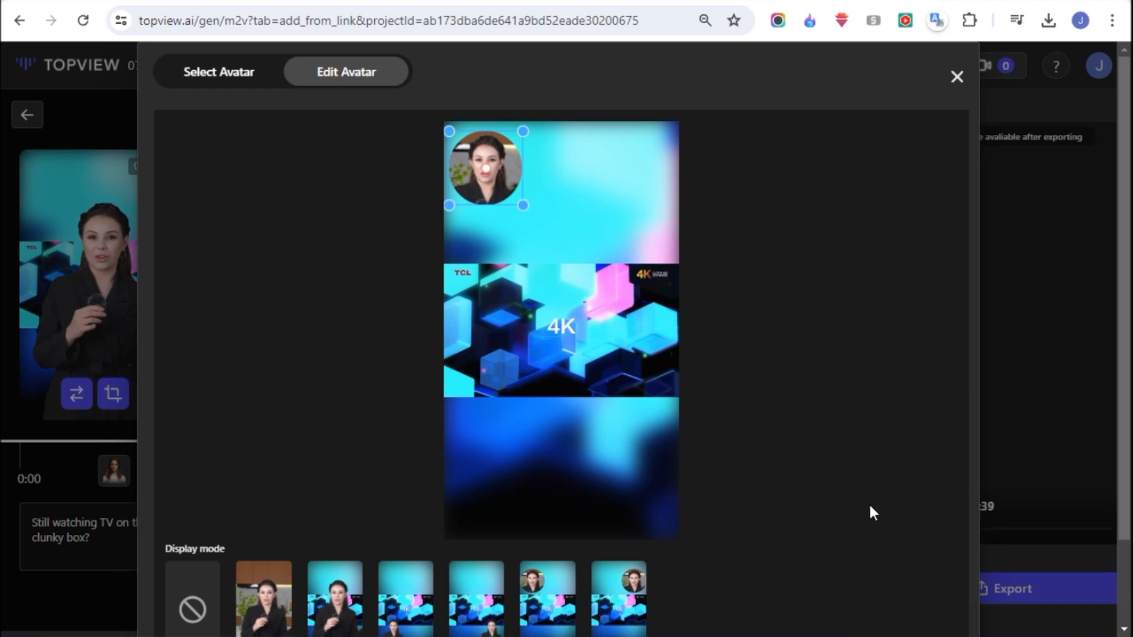
Apply the circular avatar layout to multiple shots, including all the remaining shots through shot 12.
scroll(869, 503, down, 3)
click(824, 604)
click(823, 603)
click(824, 603)
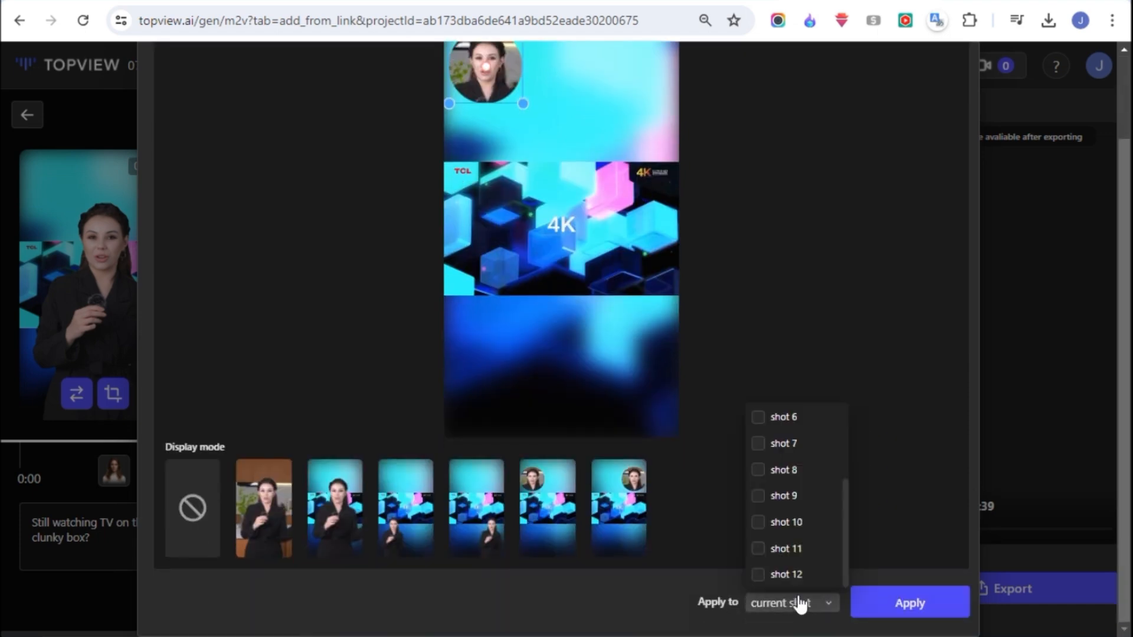
scroll(767, 502, up, 3)
click(761, 442)
click(763, 468)
click(764, 494)
click(779, 521)
click(791, 547)
scroll(793, 560, down, 2)
click(761, 444)
click(764, 470)
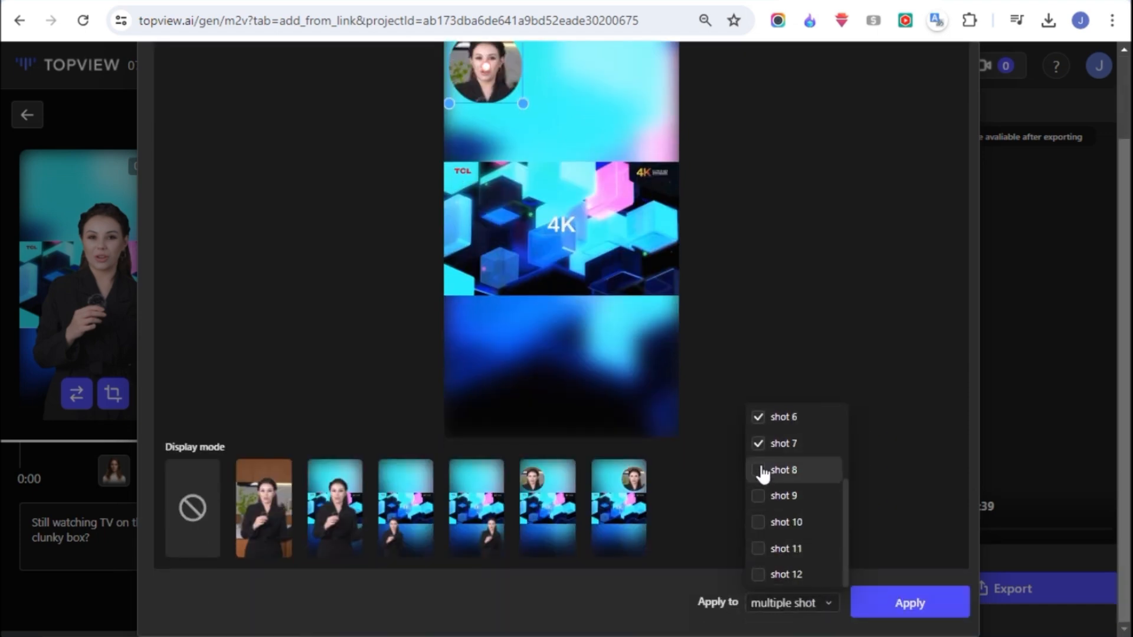
click(761, 497)
click(761, 523)
click(763, 549)
click(781, 574)
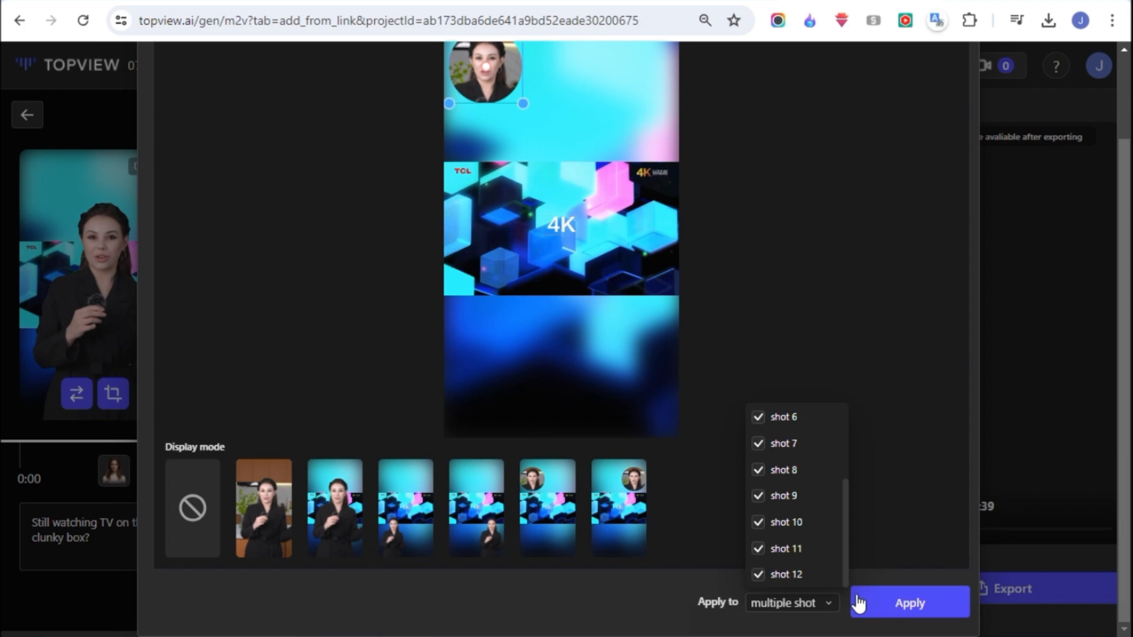
click(863, 603)
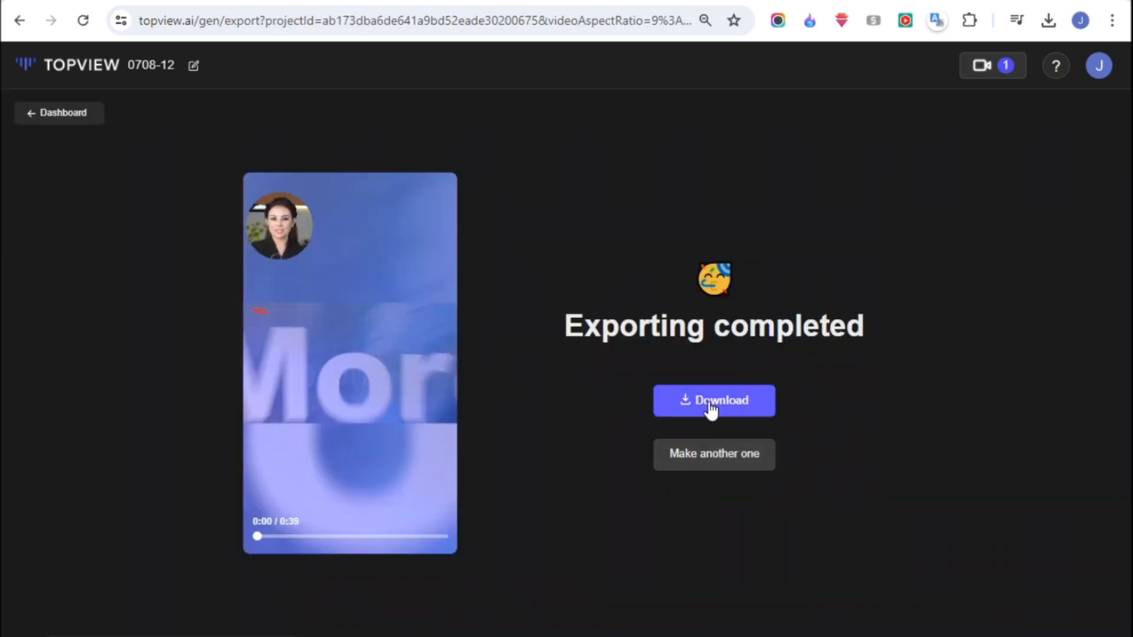
Download the exported TCL TV video and open the downloaded file.
click(707, 405)
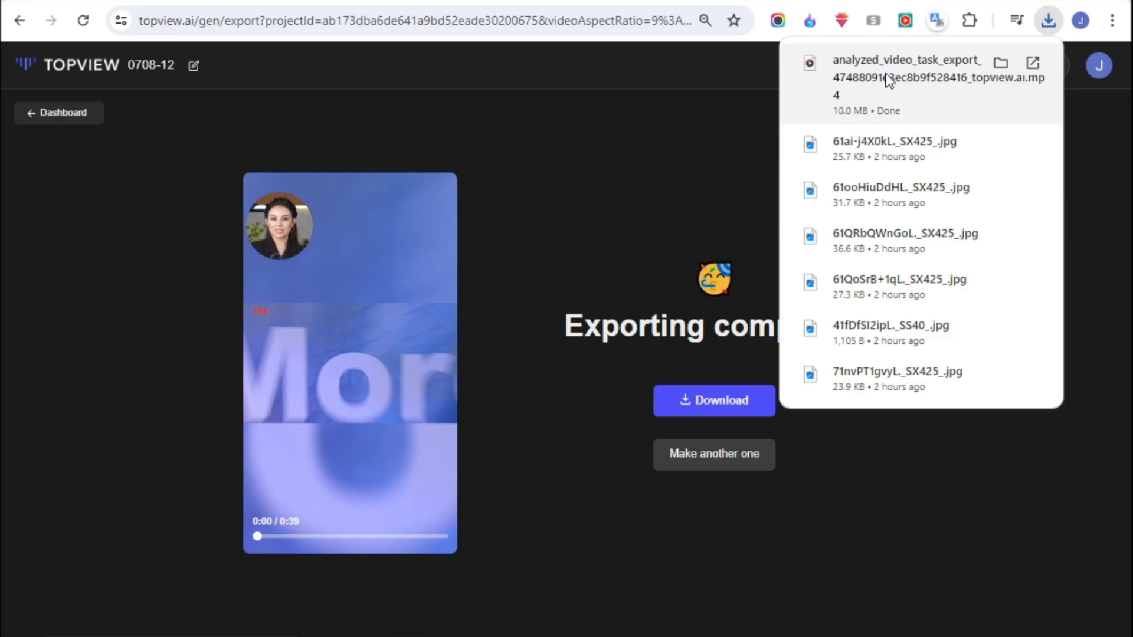
click(889, 81)
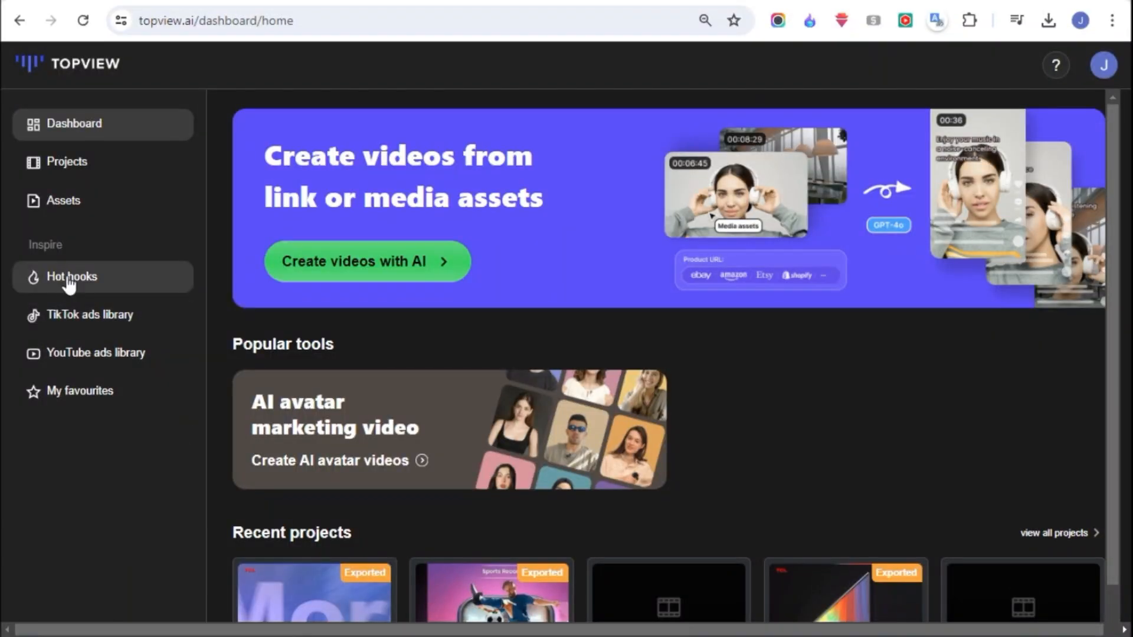
Browse the ads in the YouTube ads library and the TikTok ads library.
click(107, 359)
scroll(590, 402, down, 10)
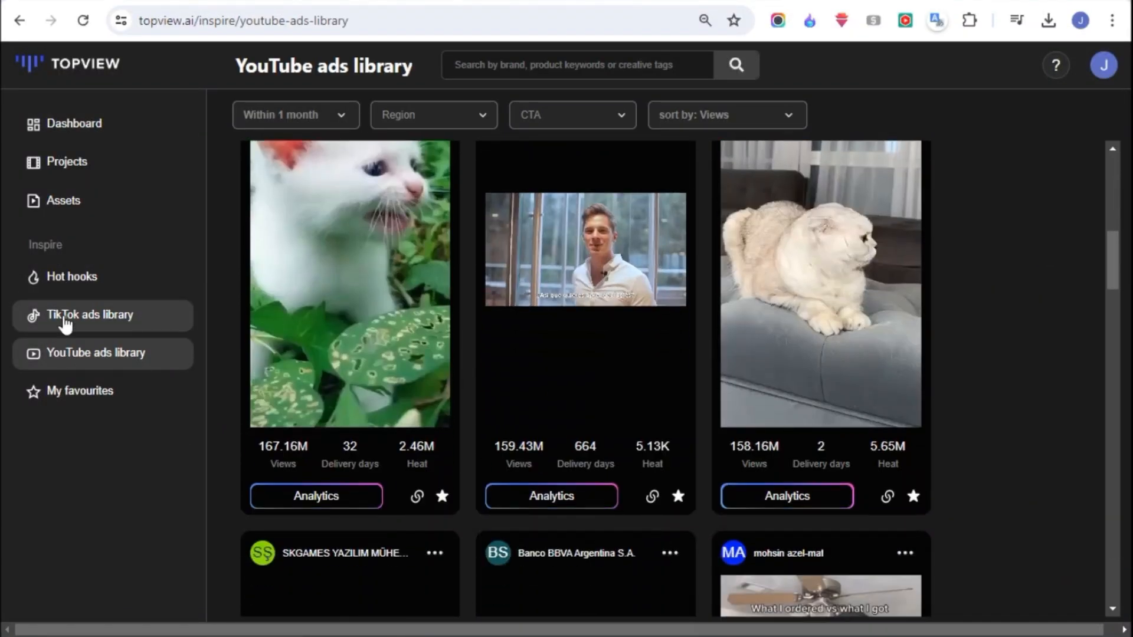
click(83, 319)
scroll(1094, 381, down, 8)
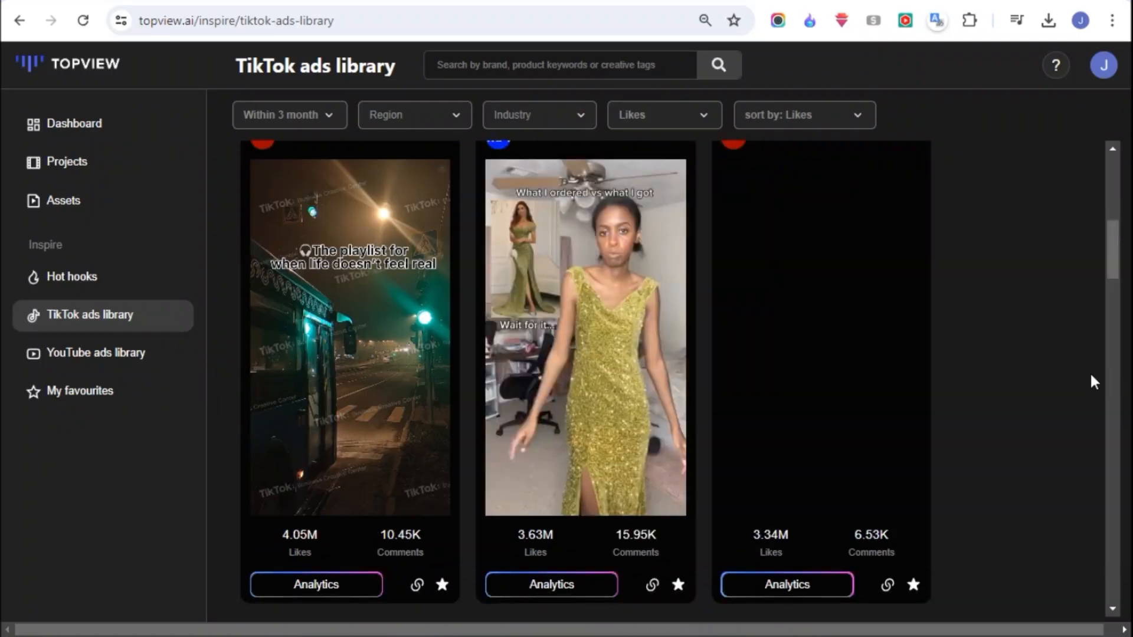